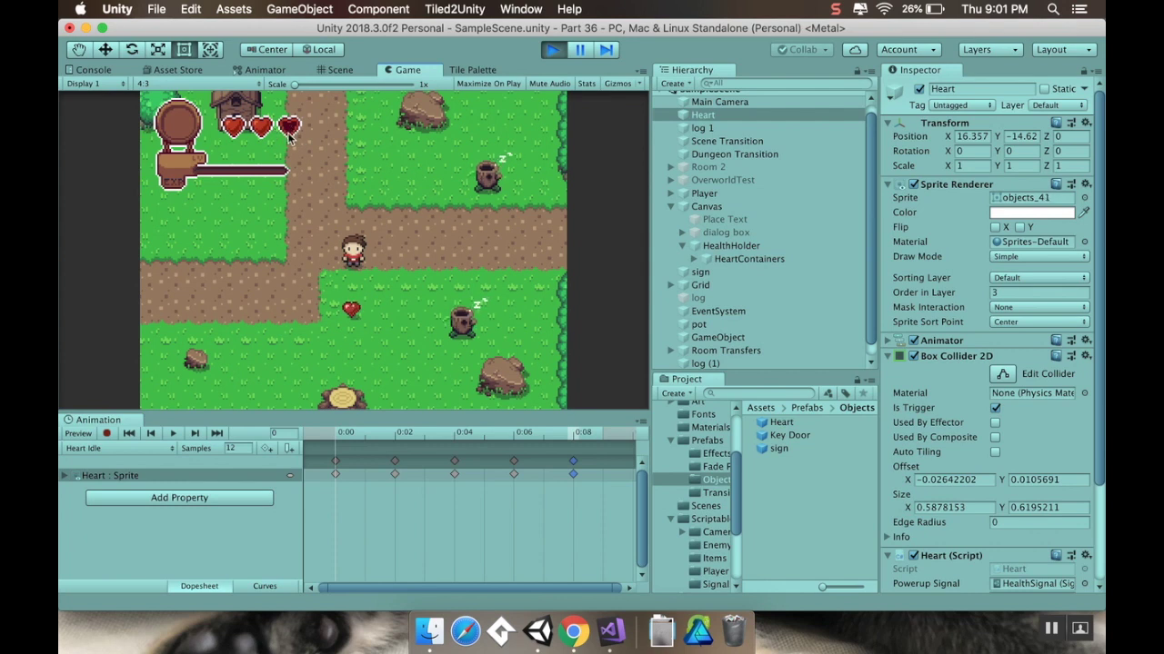
# Step: Open the objects texture from Art/gfx 2 in the Sprite Editor
pyautogui.press('Down')
pyautogui.press('Up')
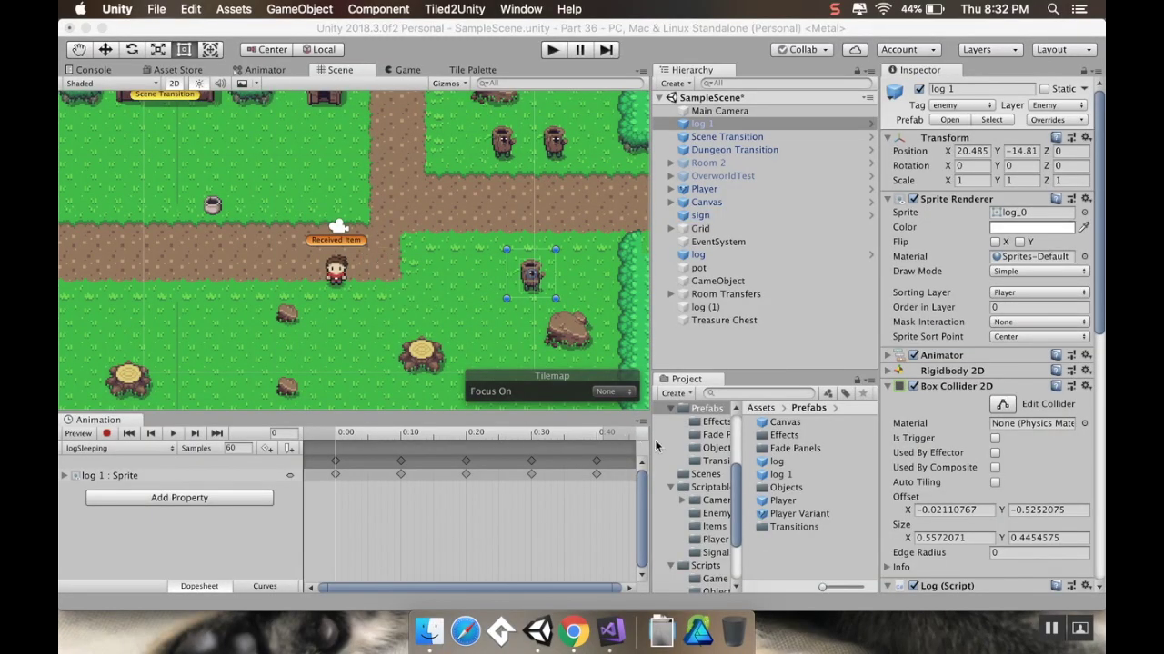
pyautogui.scroll(5, 700, 460)
pyautogui.click(696, 499)
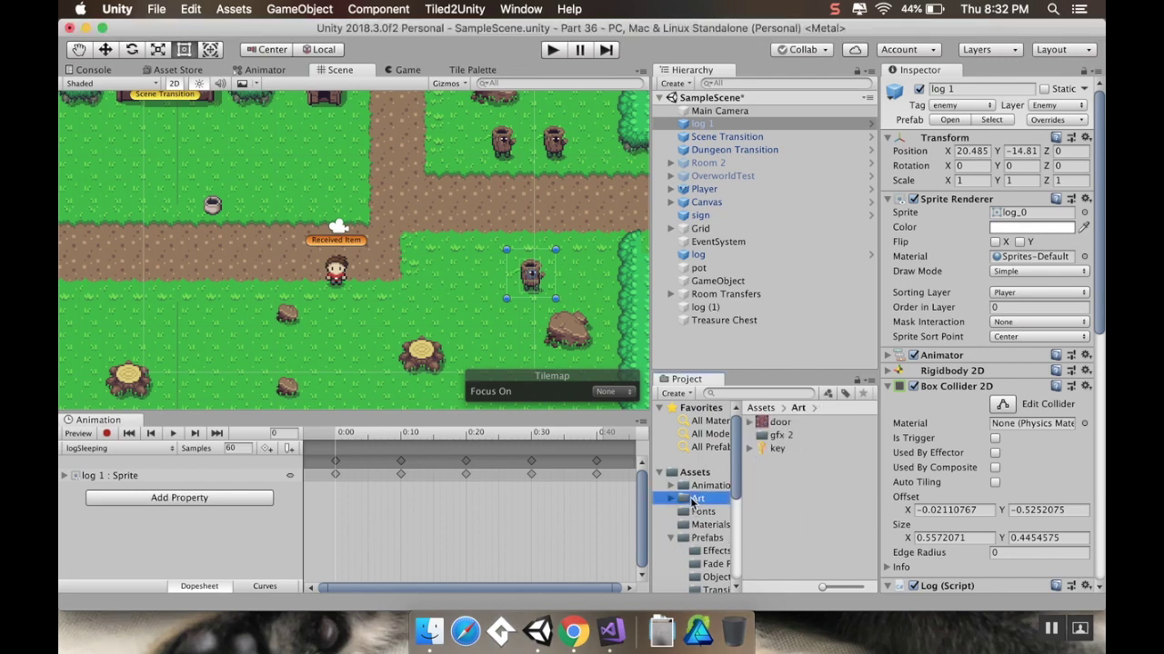
pyautogui.doubleClick(787, 436)
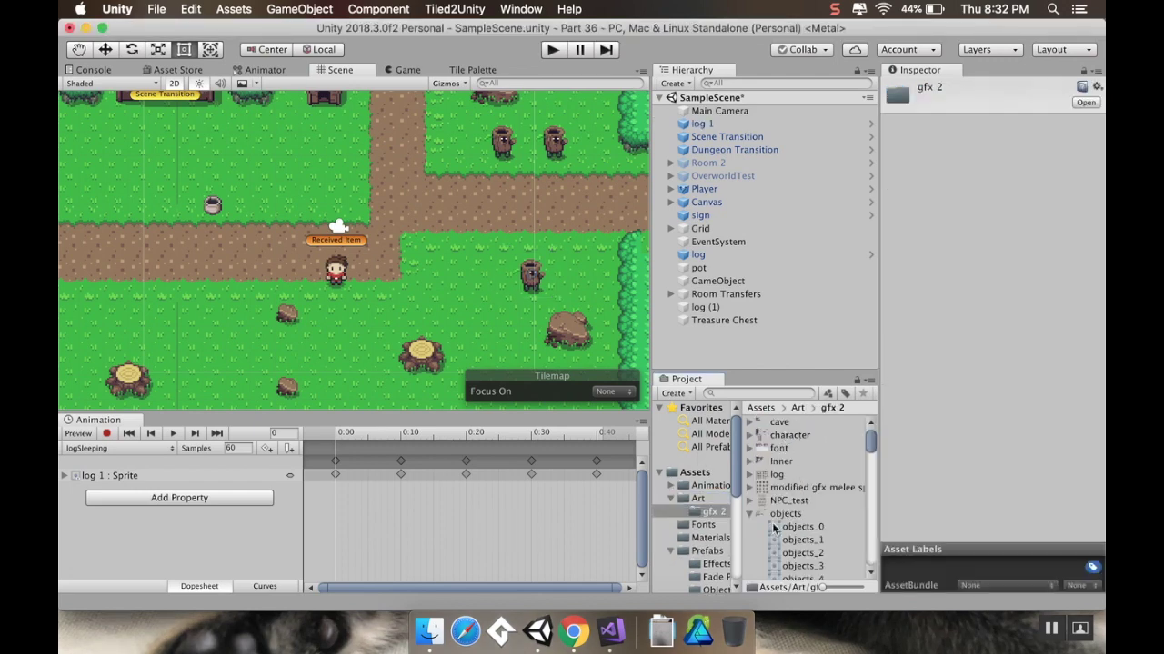
pyautogui.click(782, 515)
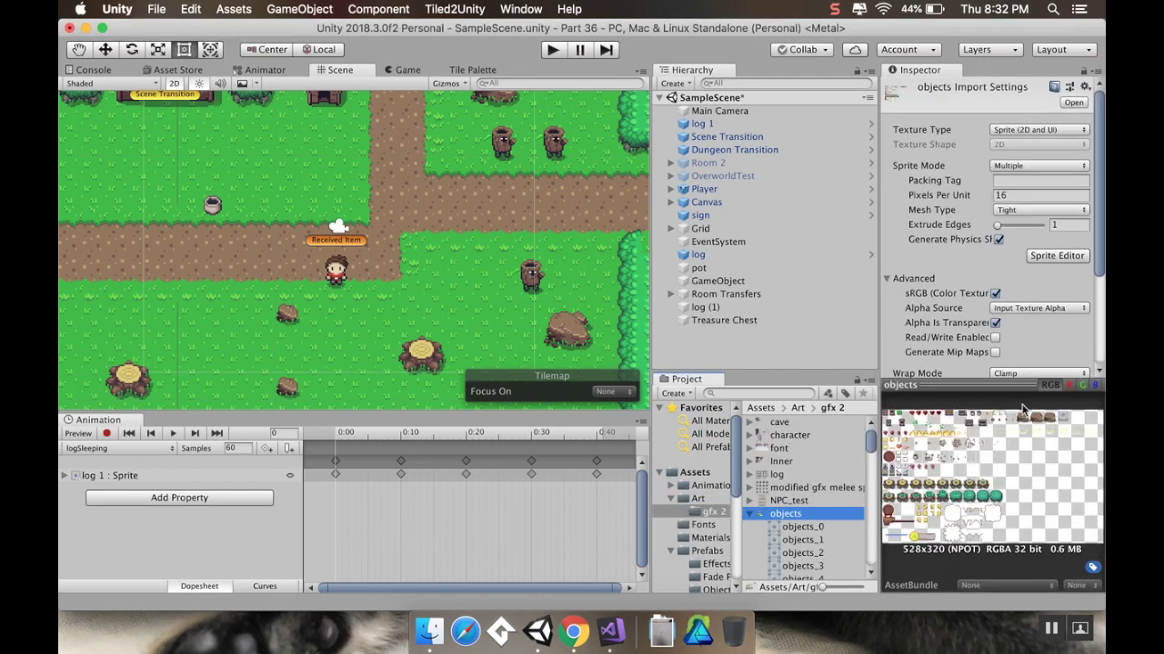
pyautogui.click(1039, 257)
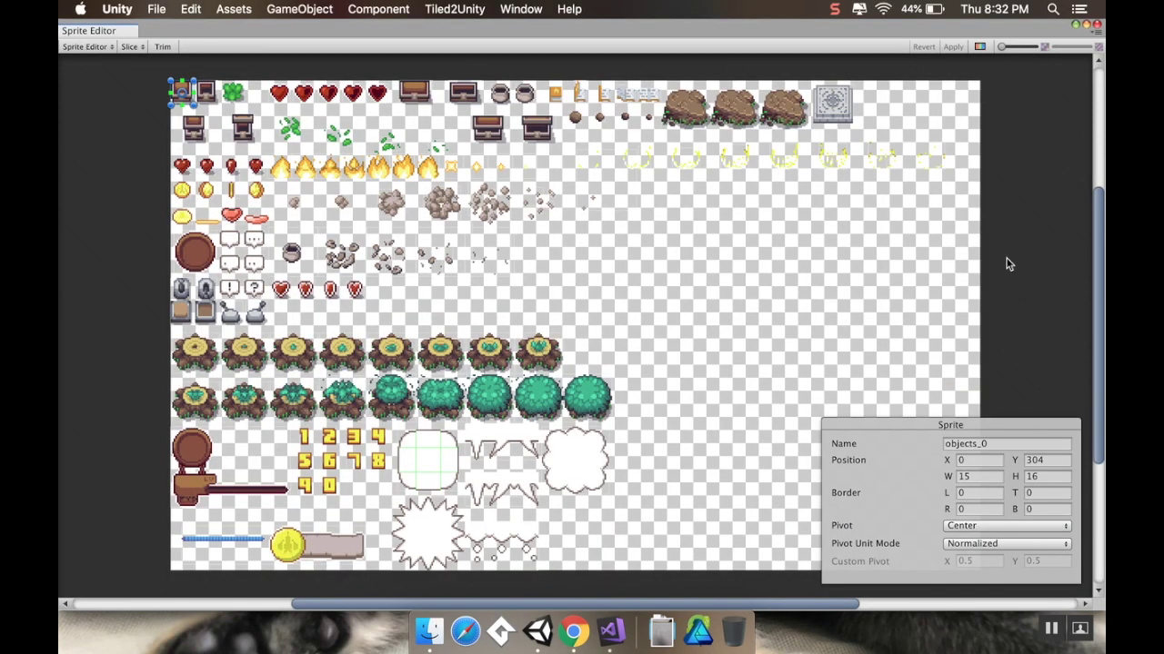
# Step: Resize heart sprite objects_41 from 11×11 to a 16-wide rect at X 0, Y 256
pyautogui.scroll(5, 310, 258)
pyautogui.scroll(3, 310, 257)
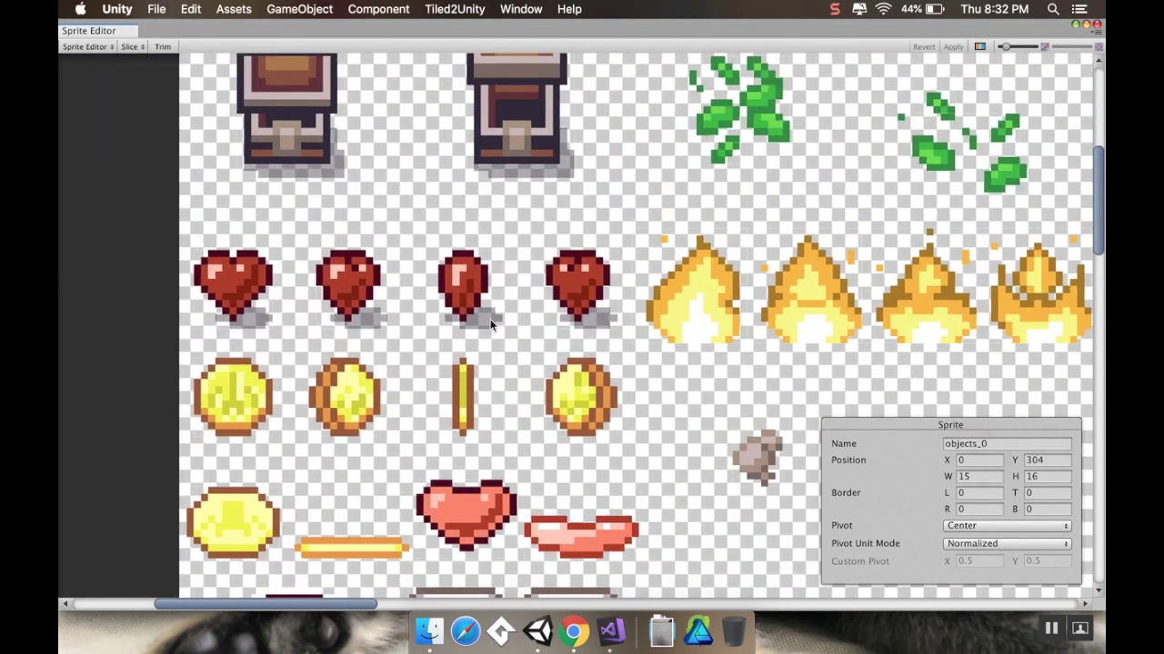
pyautogui.click(413, 313)
pyautogui.click(525, 314)
pyautogui.click(639, 311)
pyautogui.click(327, 324)
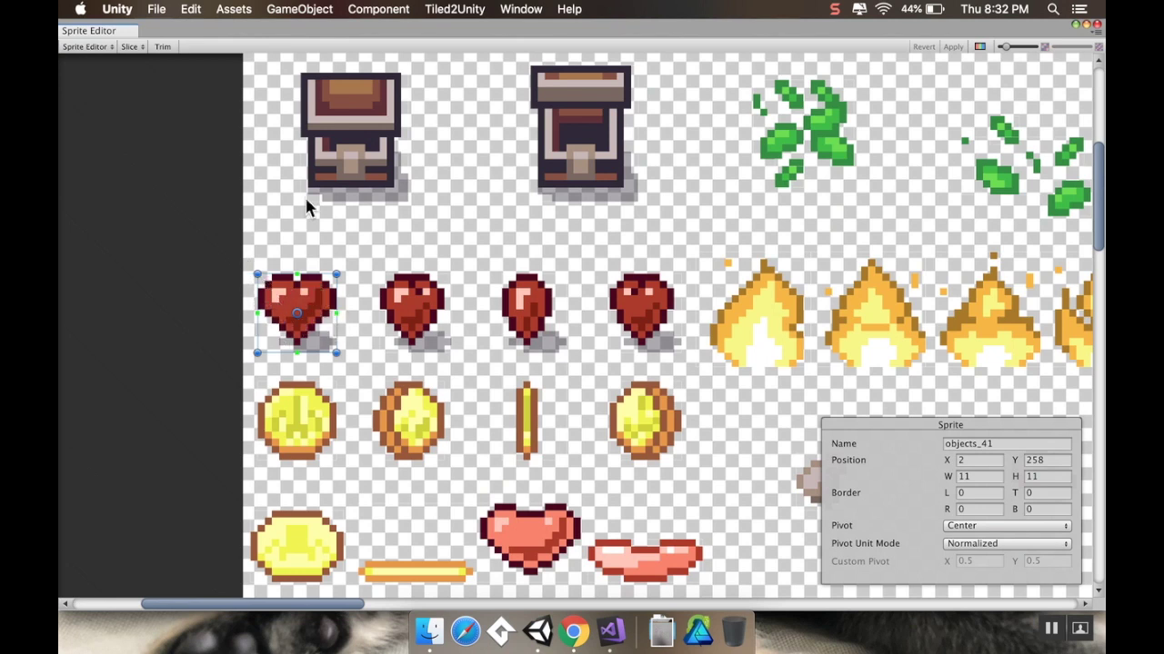
pyautogui.moveTo(256, 272); pyautogui.dragTo(244, 273)
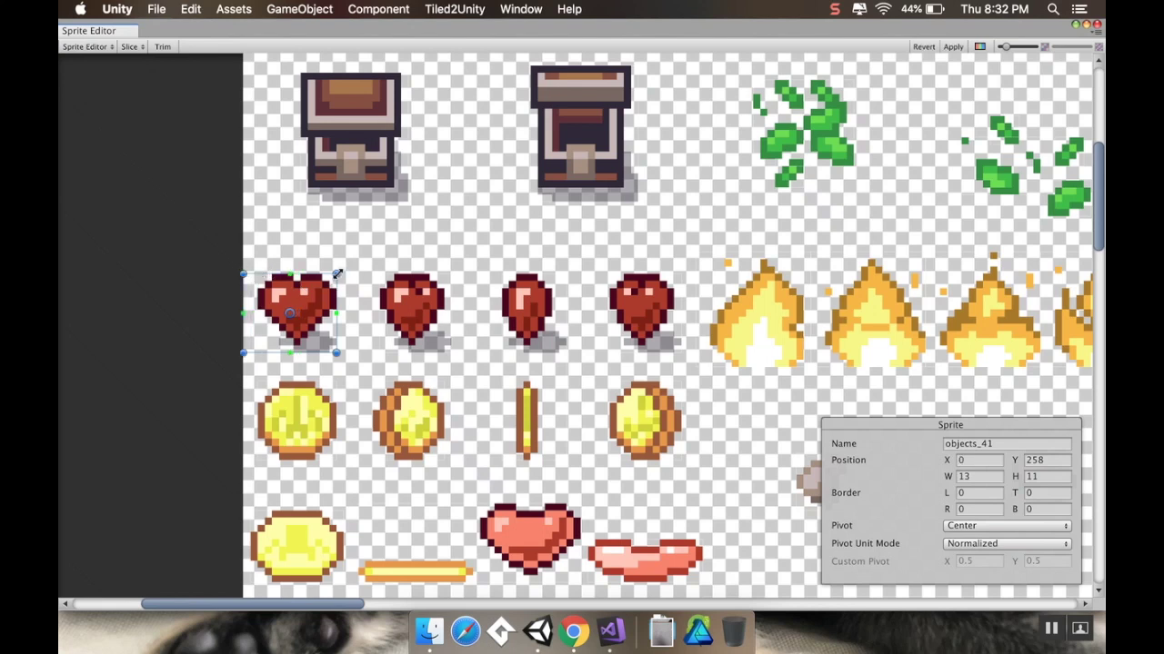
pyautogui.moveTo(337, 273); pyautogui.dragTo(358, 273)
pyautogui.moveTo(358, 354); pyautogui.dragTo(357, 368)
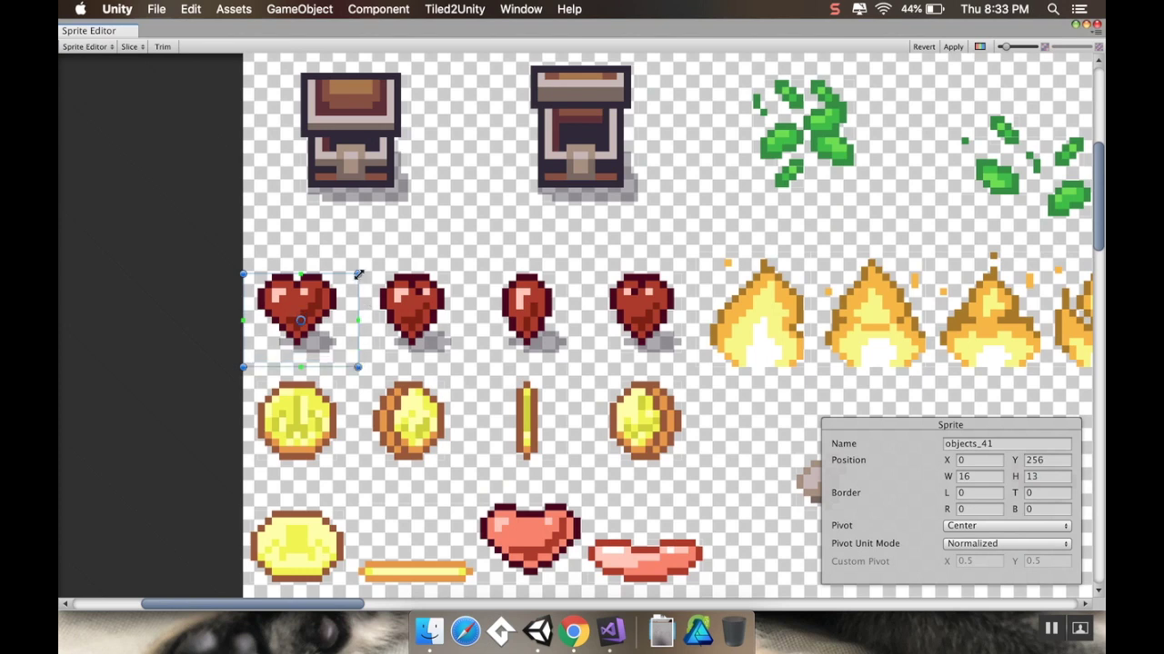
# Step: Widen the second heart sprite, objects_42, so its rect starts at X 16
pyautogui.click(424, 307)
pyautogui.moveTo(379, 353); pyautogui.dragTo(363, 365)
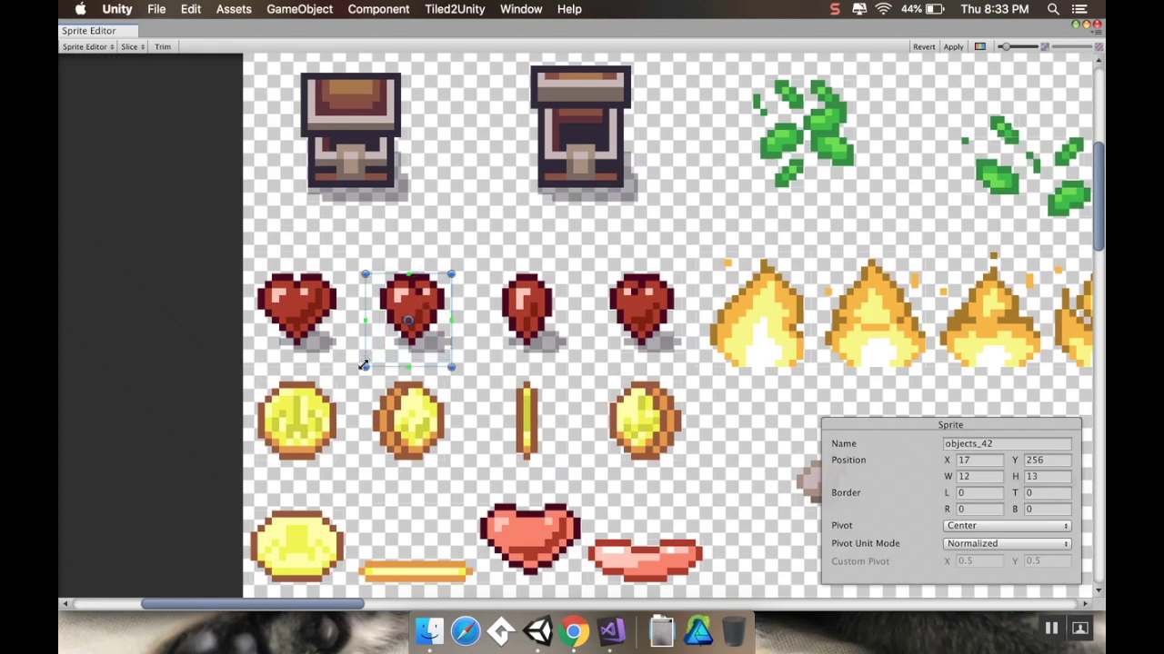
pyautogui.click(355, 267)
pyautogui.moveTo(358, 270); pyautogui.dragTo(359, 252)
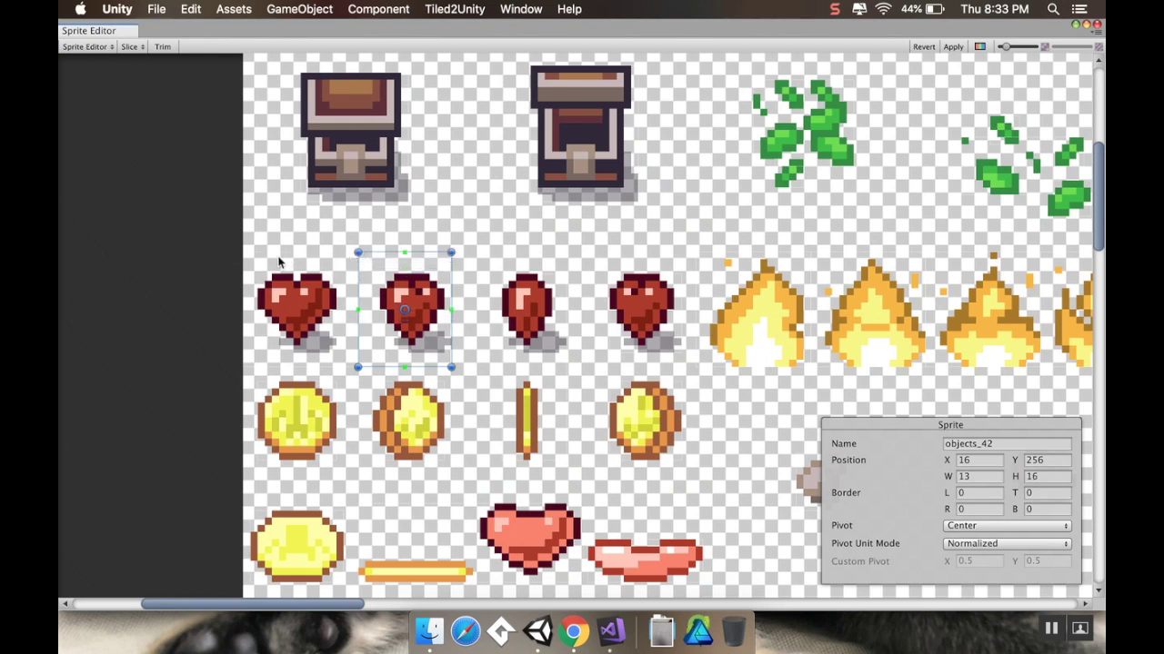
pyautogui.moveTo(448, 366); pyautogui.dragTo(475, 366)
# Step: Refit the third heart, objects_43, from 8×11 to a 16×16 rect at X 32
pyautogui.click(532, 420)
pyautogui.moveTo(532, 420); pyautogui.dragTo(424, 445, button='middle')
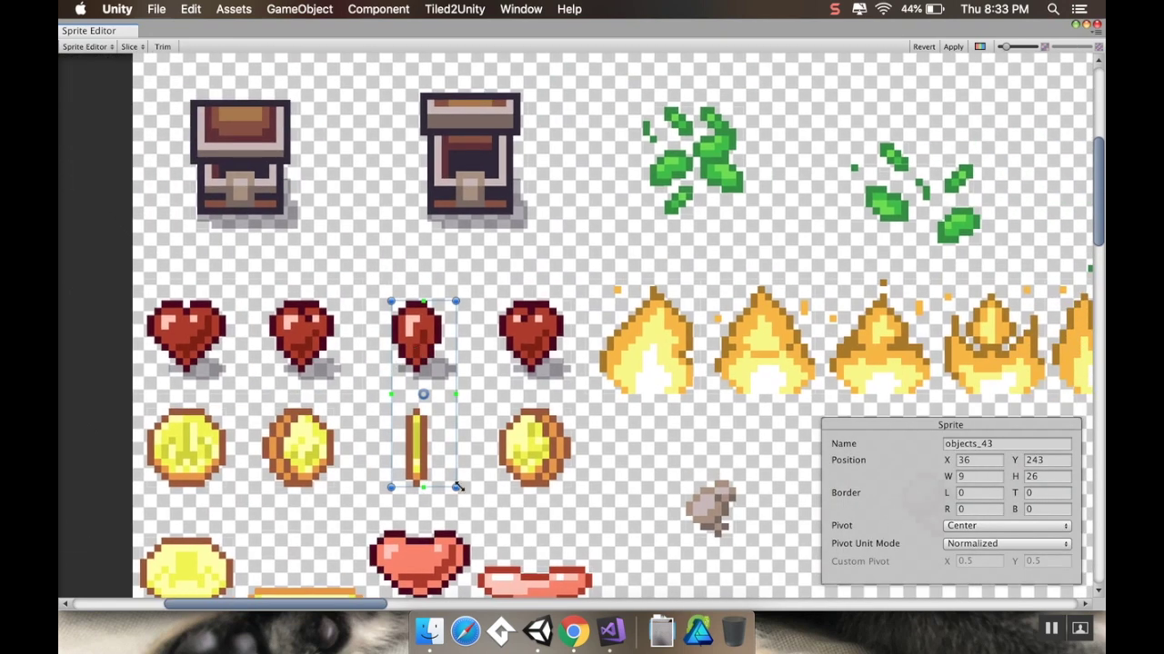
pyautogui.moveTo(456, 487); pyautogui.dragTo(363, 395)
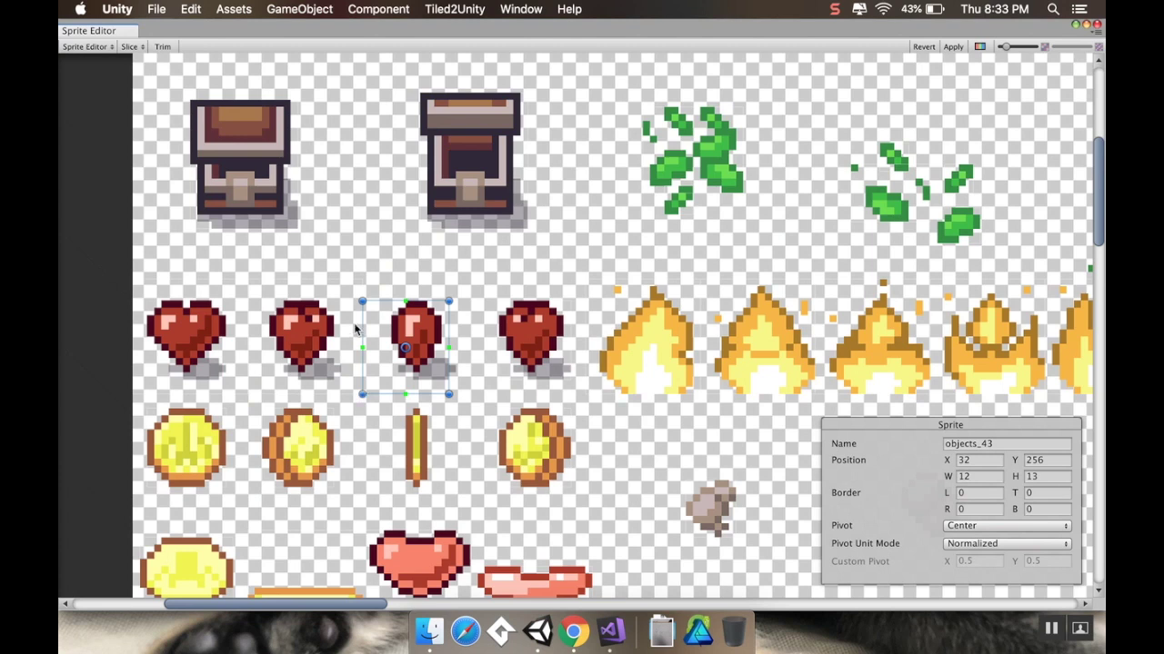
pyautogui.moveTo(363, 300); pyautogui.dragTo(361, 286)
pyautogui.moveTo(361, 282); pyautogui.dragTo(362, 281)
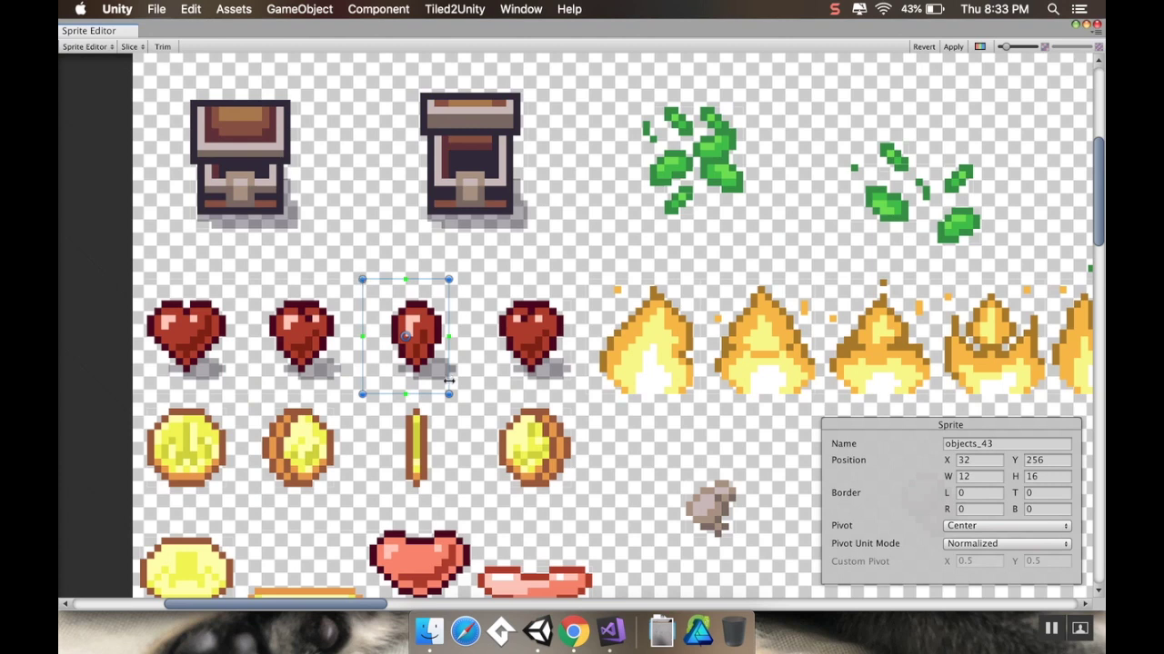
pyautogui.moveTo(449, 395); pyautogui.dragTo(474, 392)
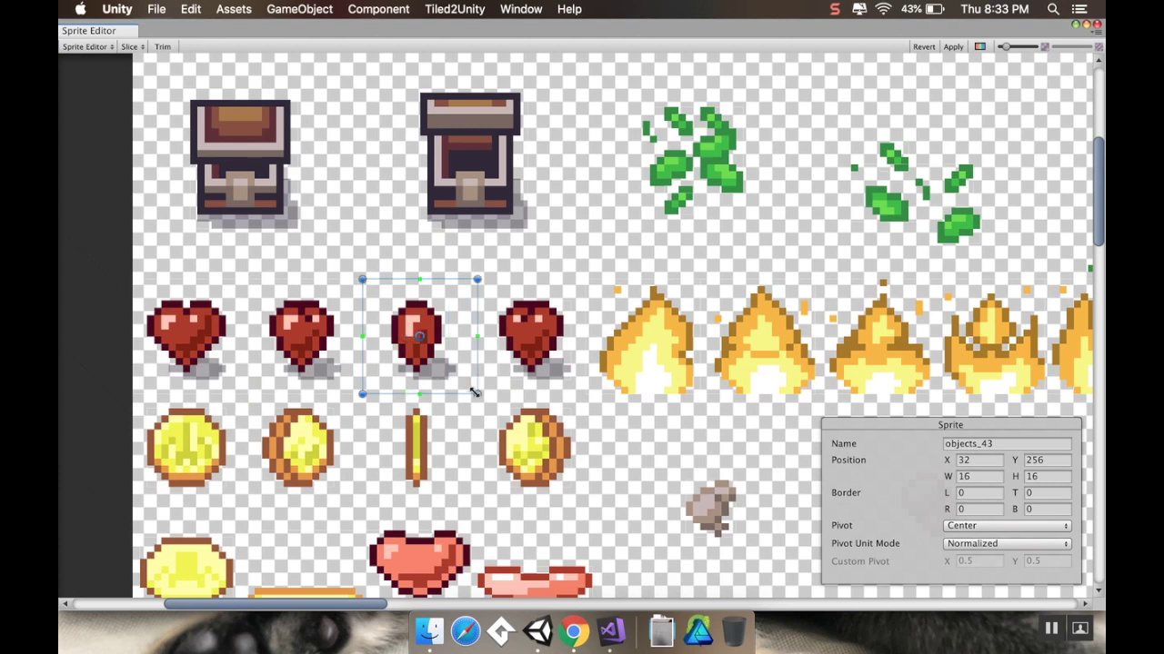
# Step: Resize the fourth heart, objects_44, to a 16×16 rect at X 48, Y 256
pyautogui.moveTo(515, 326); pyautogui.dragTo(431, 359, button='middle')
pyautogui.click(453, 374)
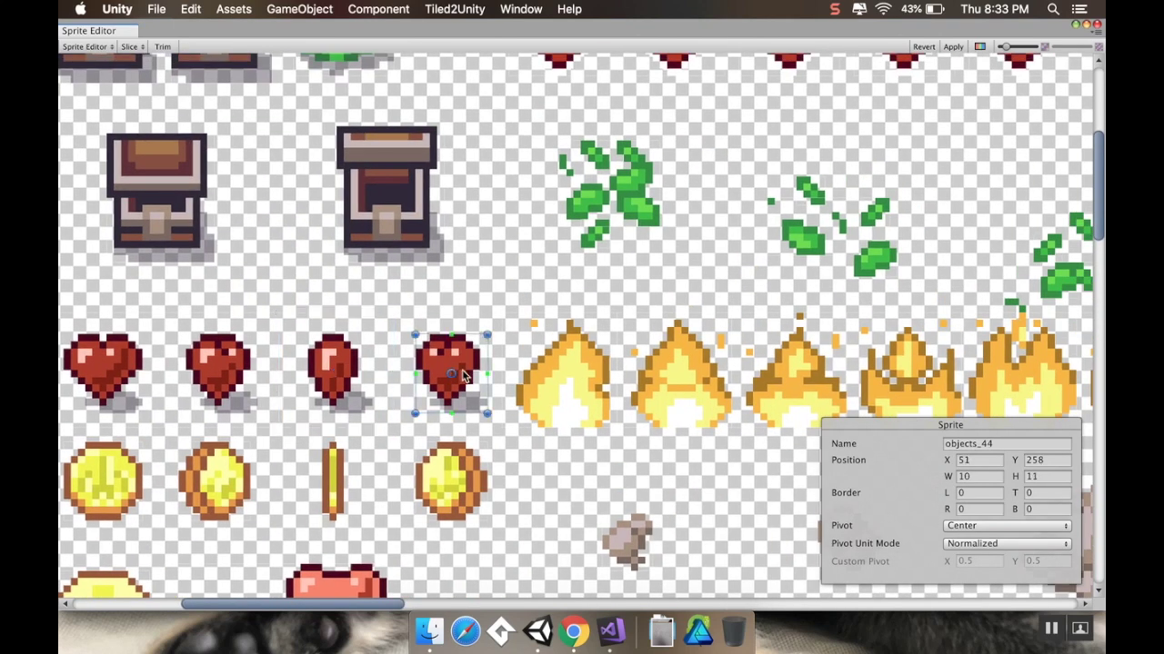
pyautogui.moveTo(417, 412); pyautogui.dragTo(393, 425)
pyautogui.moveTo(487, 335); pyautogui.dragTo(495, 310)
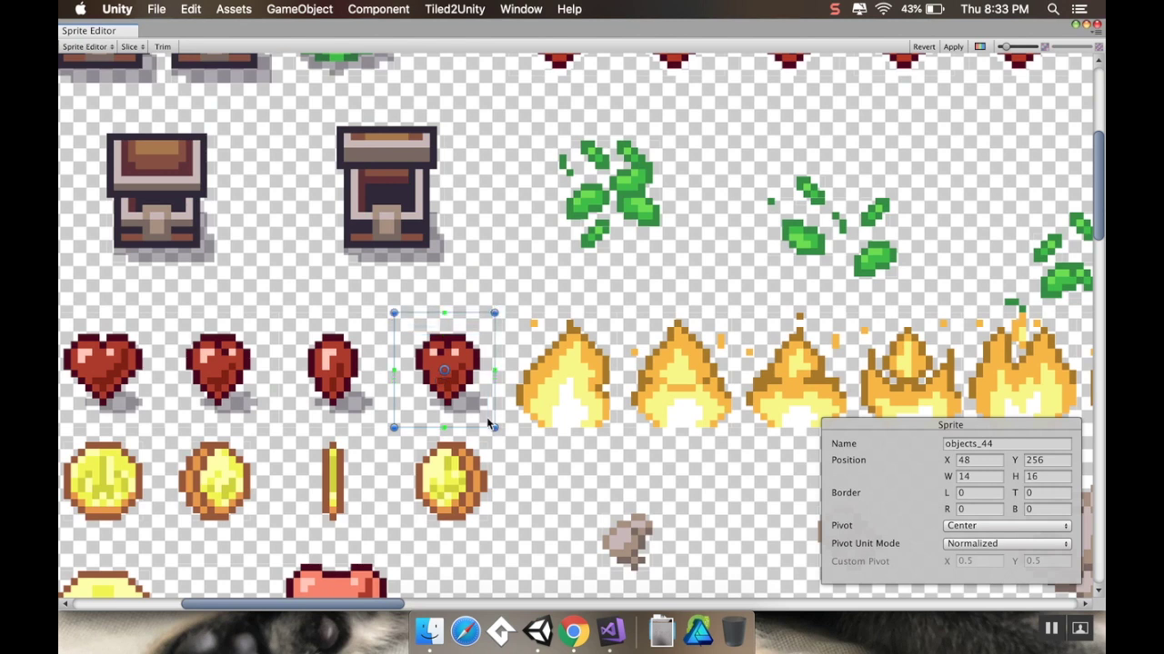
pyautogui.moveTo(494, 427); pyautogui.dragTo(499, 427)
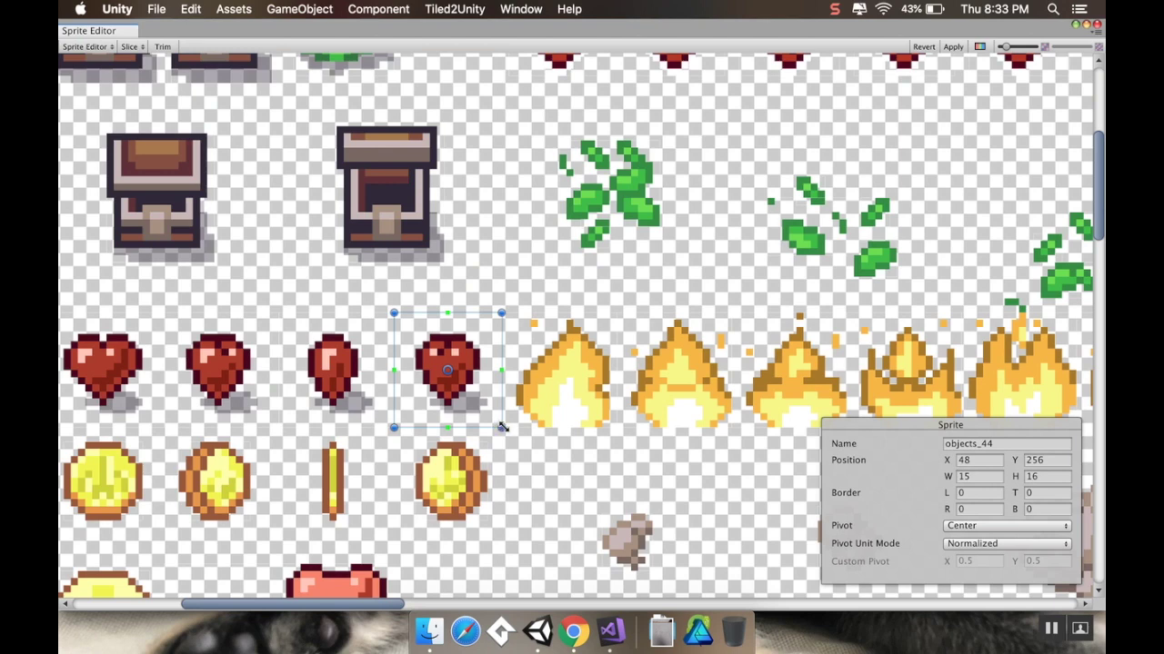
pyautogui.moveTo(503, 427); pyautogui.dragTo(507, 427)
# Step: Review all four heart rects, apply the sprite sheet changes, and close the Sprite Editor
pyautogui.hscroll(-5, 258, 404)
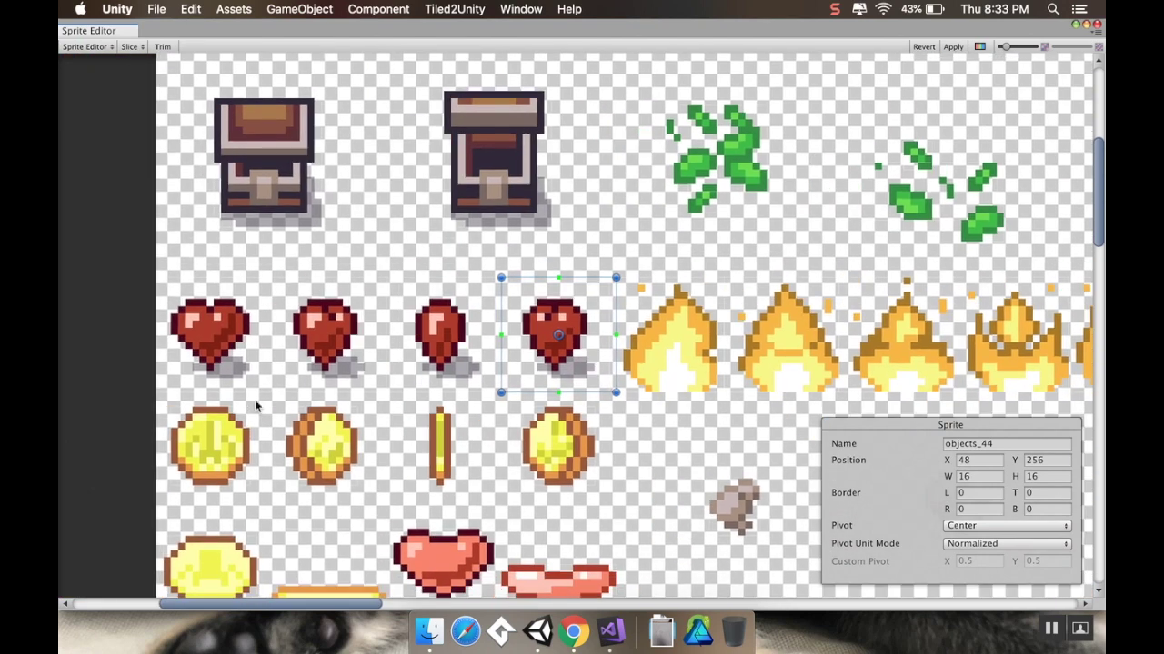
pyautogui.click(265, 386)
pyautogui.click(354, 387)
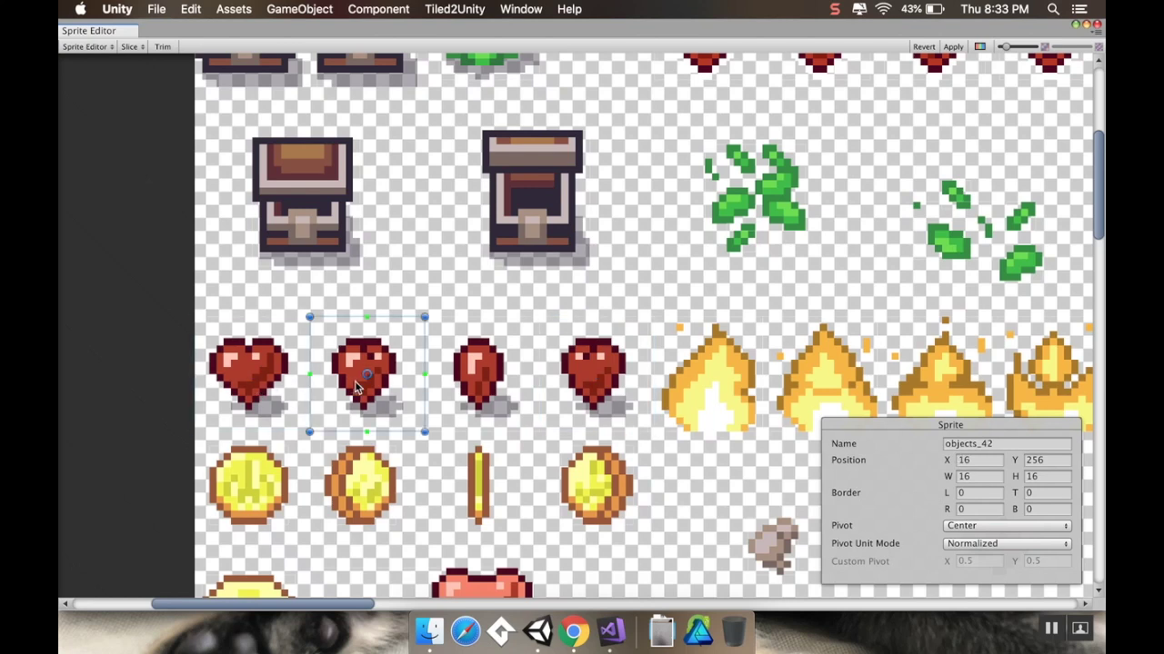
pyautogui.click(472, 389)
pyautogui.click(569, 375)
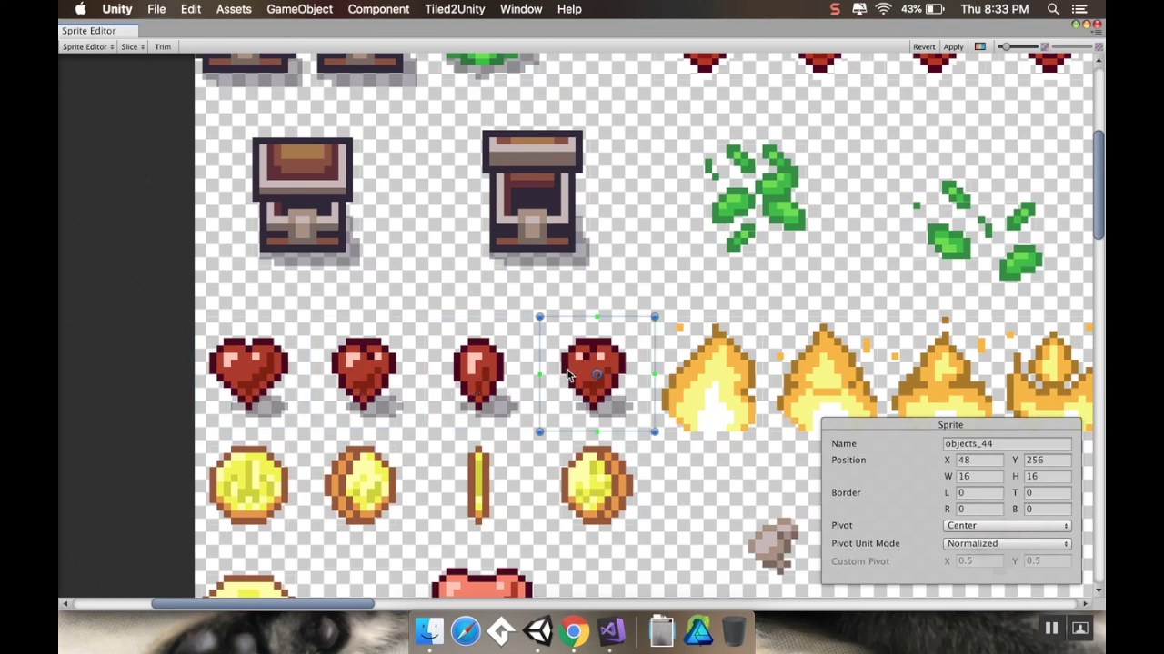
pyautogui.click(261, 389)
pyautogui.click(374, 391)
pyautogui.click(486, 385)
pyautogui.click(586, 385)
pyautogui.click(953, 46)
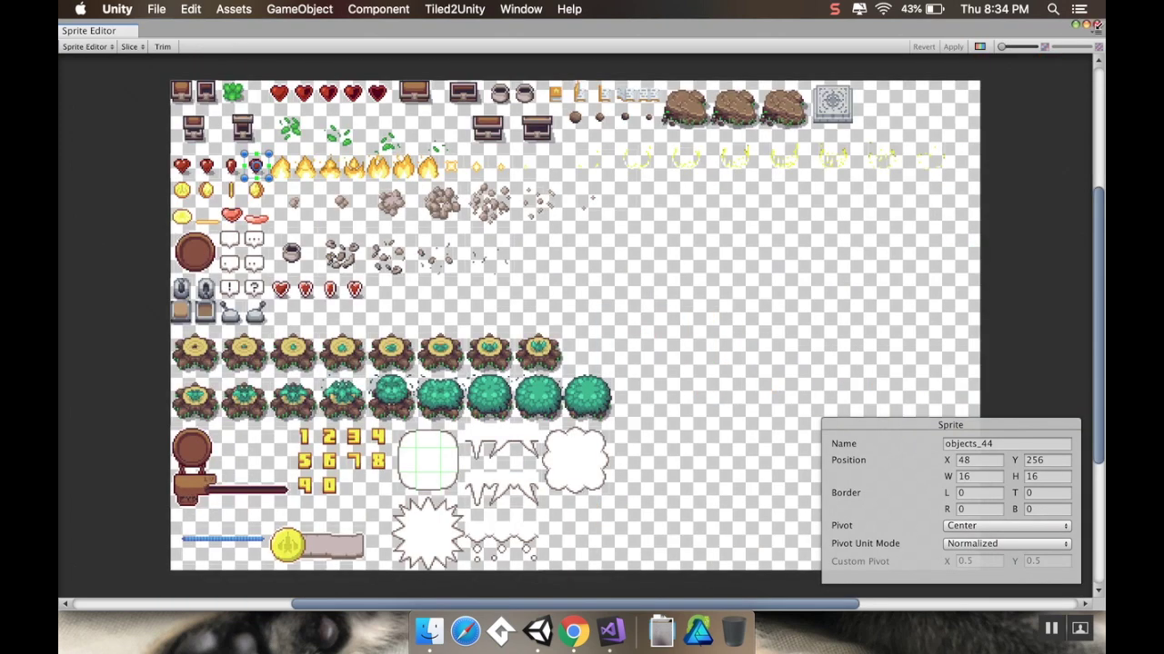
pyautogui.press('super+w')
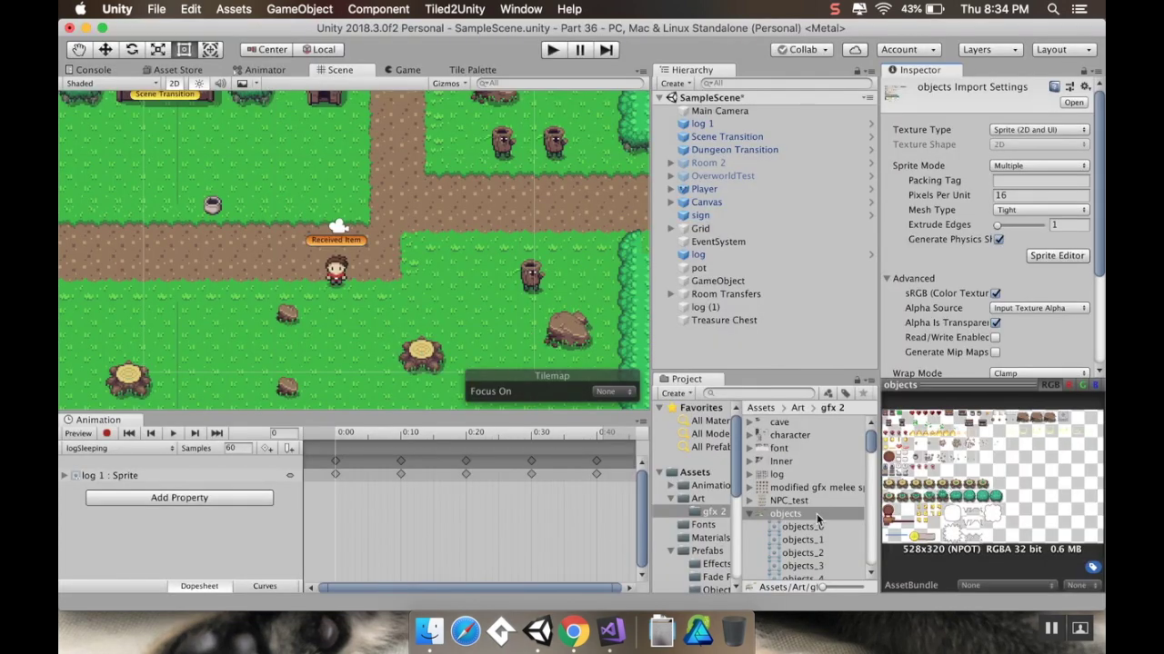
# Step: Drag the heart sprites objects_41 through objects_44 into the Scene view as one object
pyautogui.scroll(-10, 817, 518)
pyautogui.scroll(-8, 817, 518)
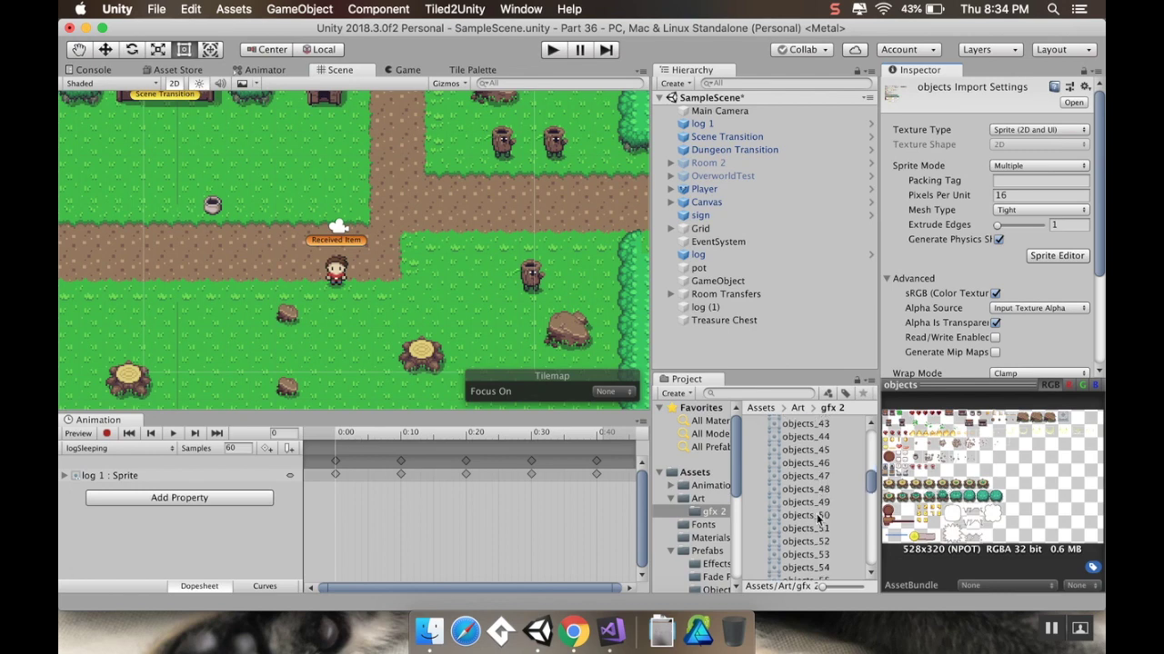
pyautogui.scroll(2, 817, 441)
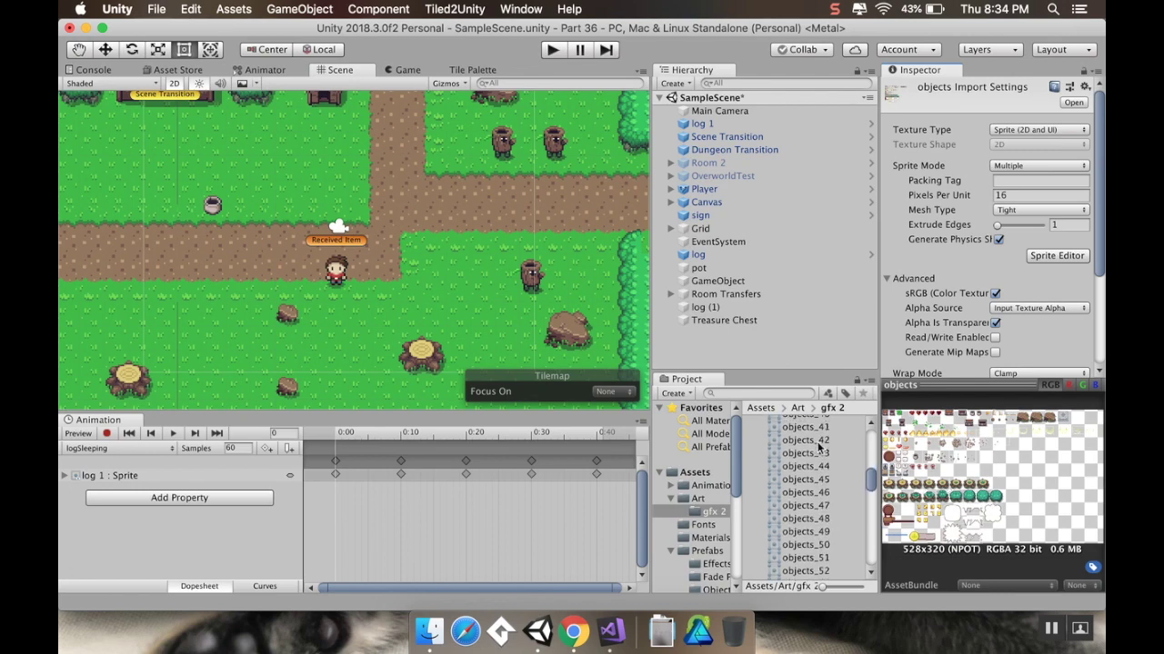
pyautogui.click(817, 443)
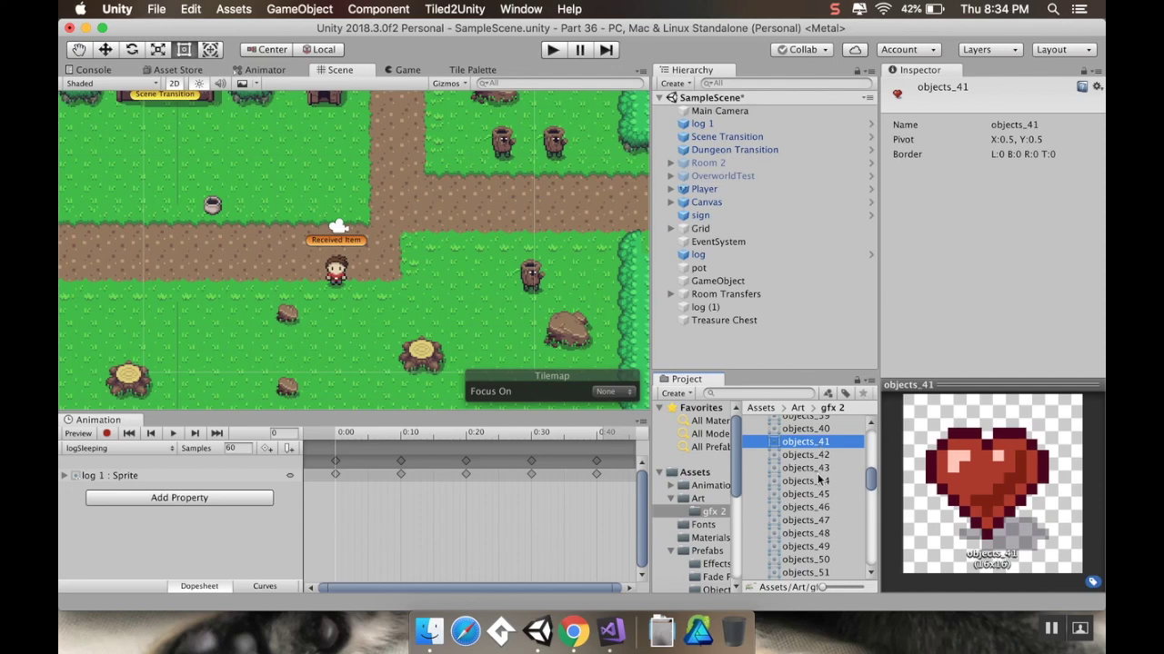
pyautogui.keyDown('shift'); pyautogui.click(818, 479); pyautogui.keyUp('shift')
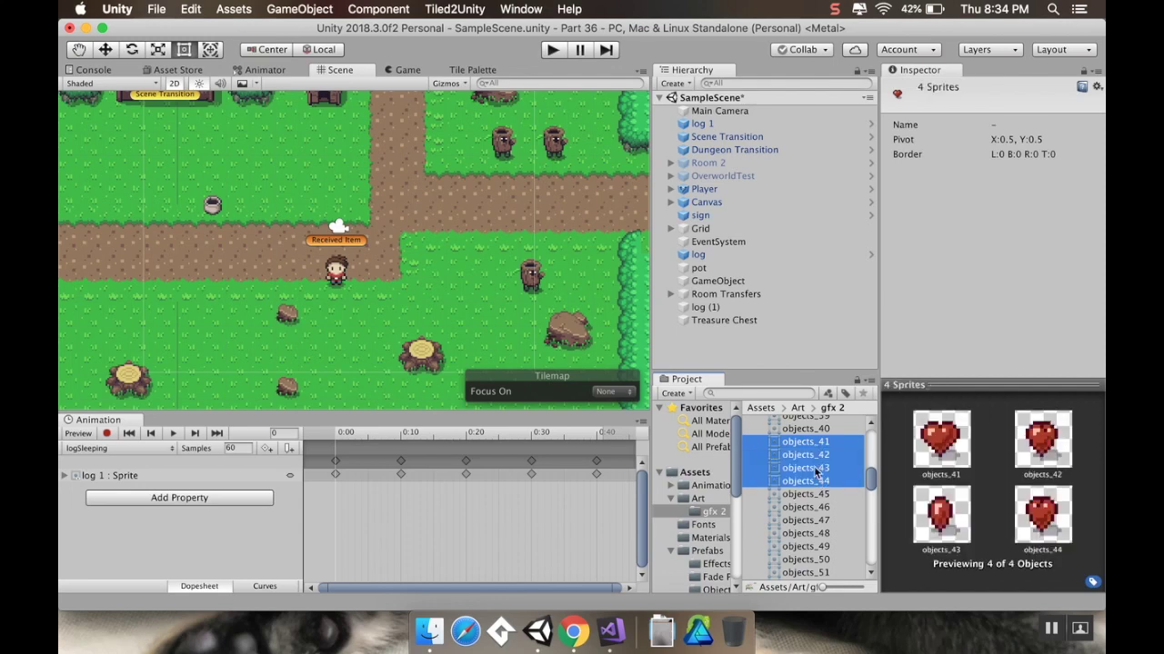
pyautogui.moveTo(815, 471); pyautogui.dragTo(410, 259)
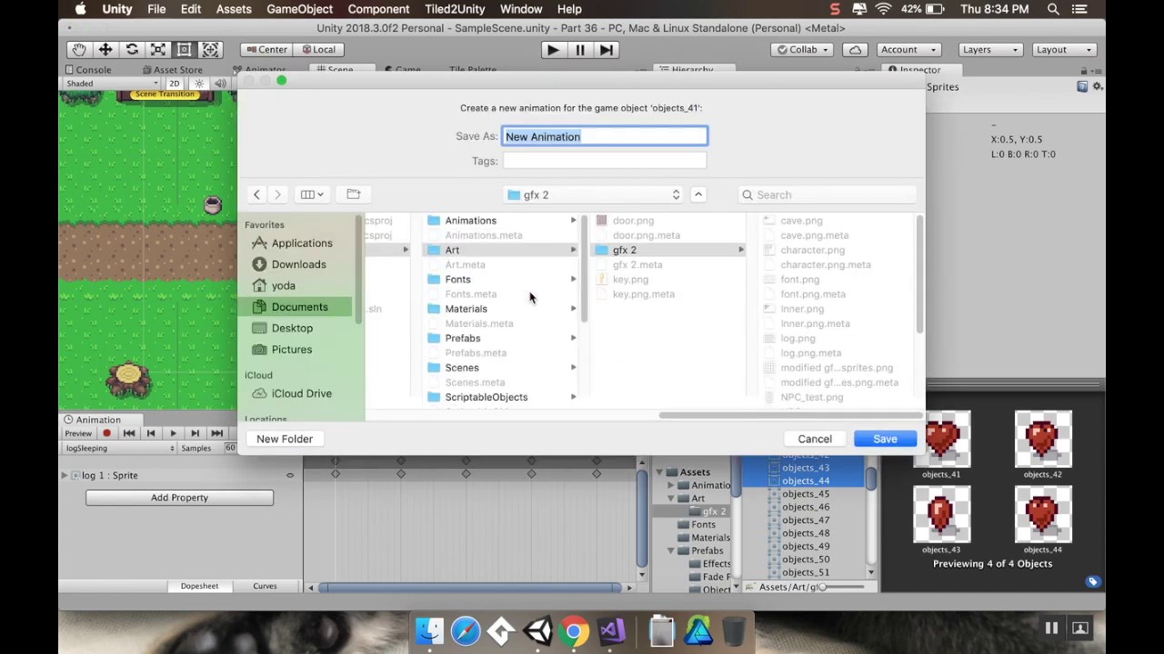
# Step: Save the new animation clip as Heart Idle in Animations/objects
pyautogui.click(468, 223)
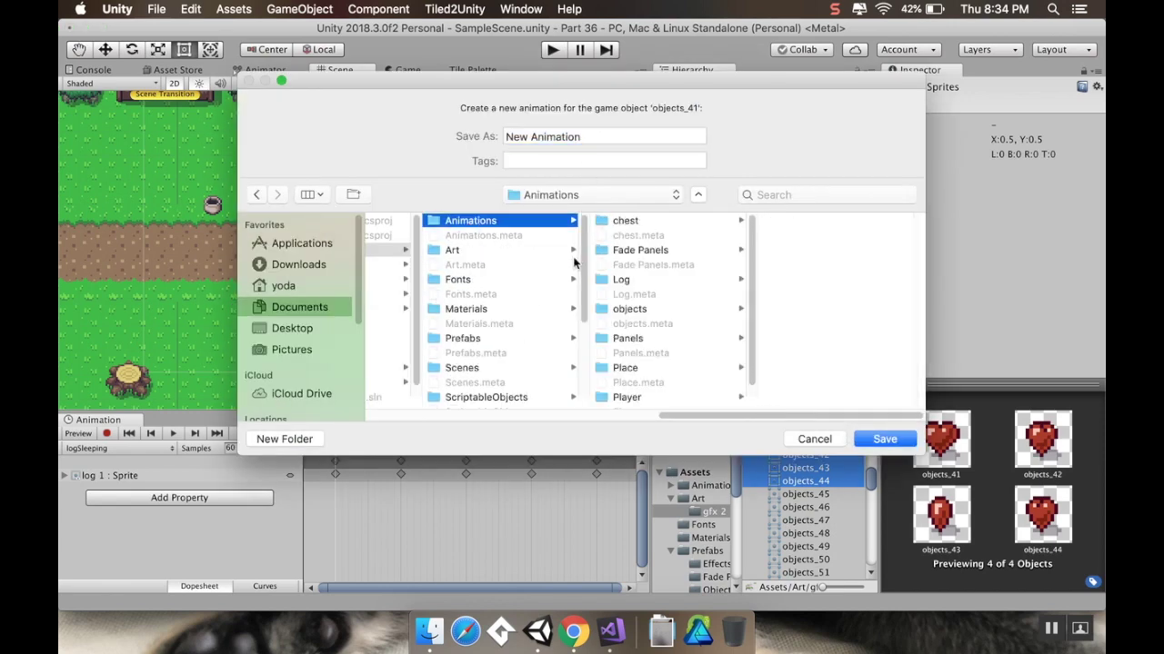
pyautogui.click(644, 309)
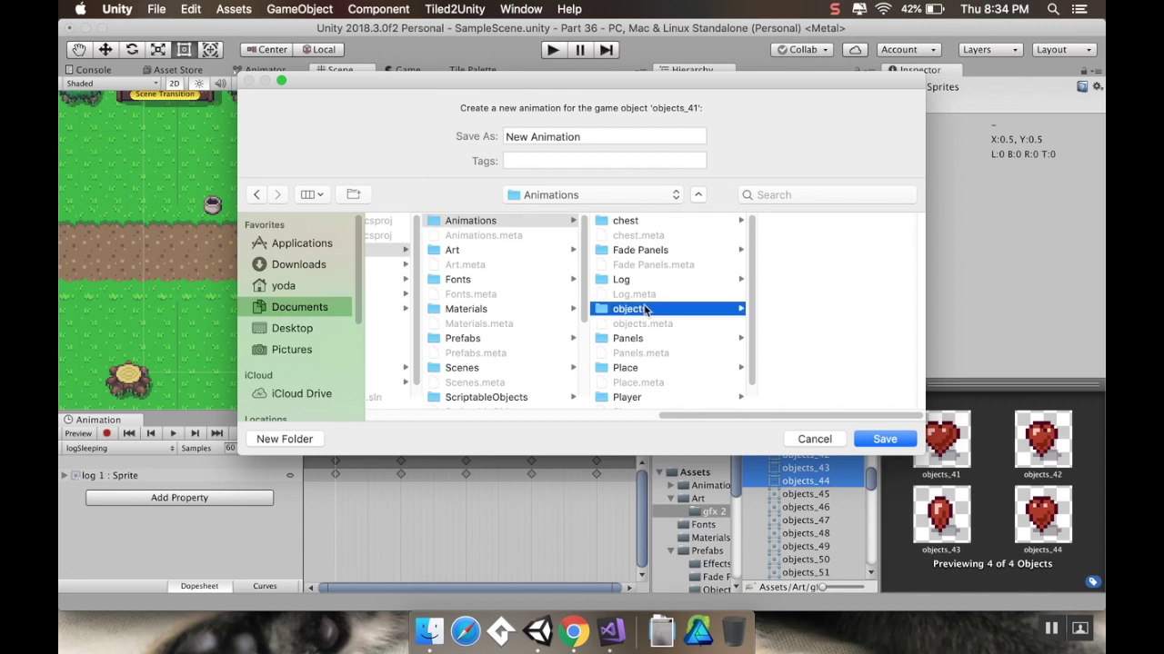
pyautogui.click(660, 138)
pyautogui.write('New')
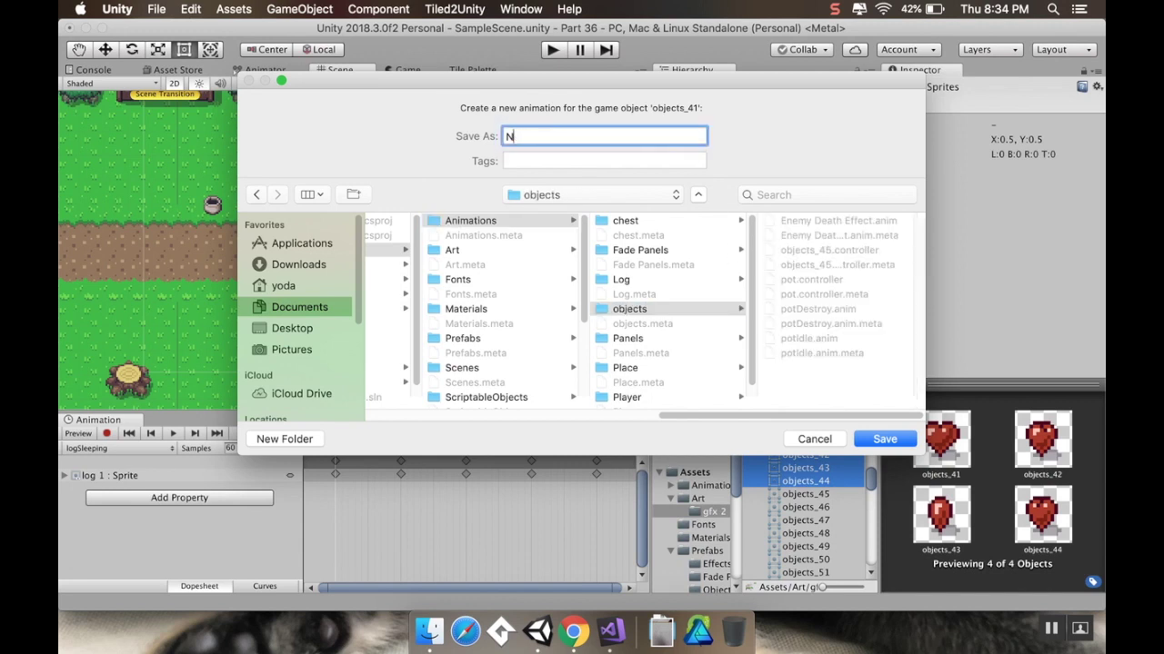
pyautogui.press('BackSpace')
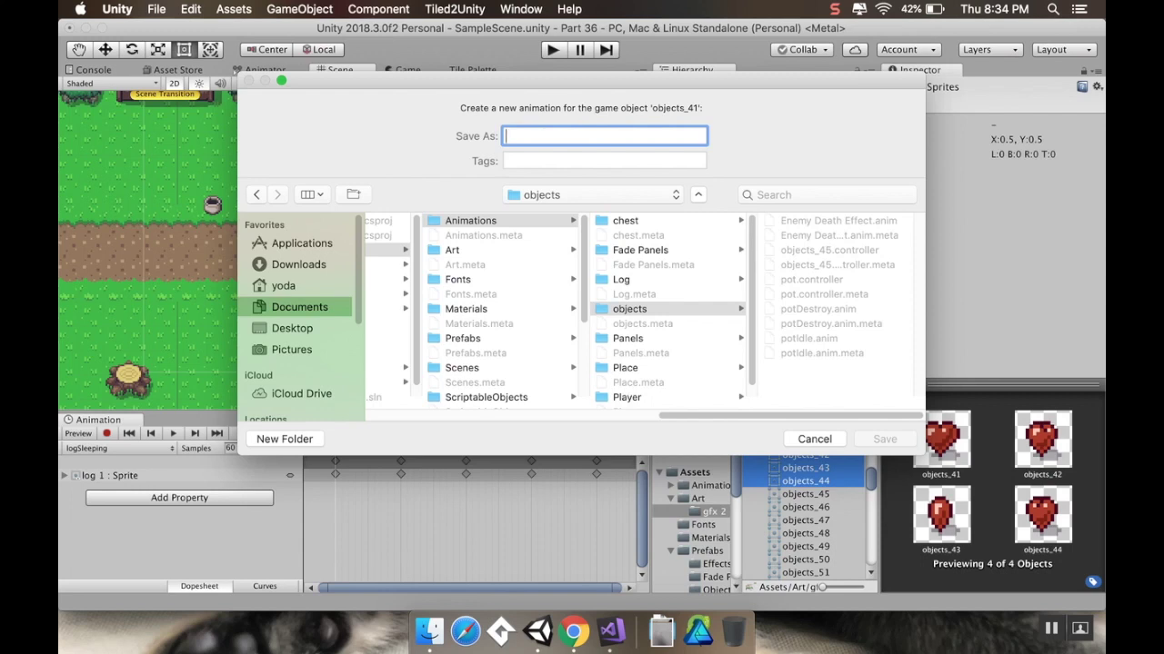
pyautogui.write('Heart Idle')
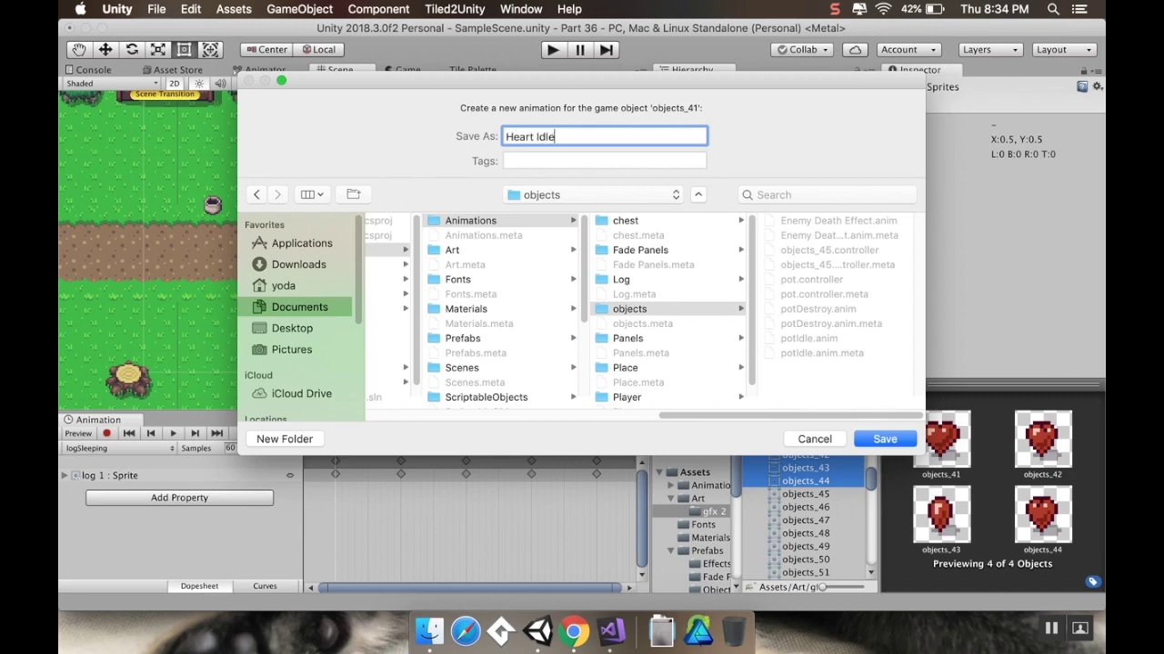
pyautogui.press('Return')
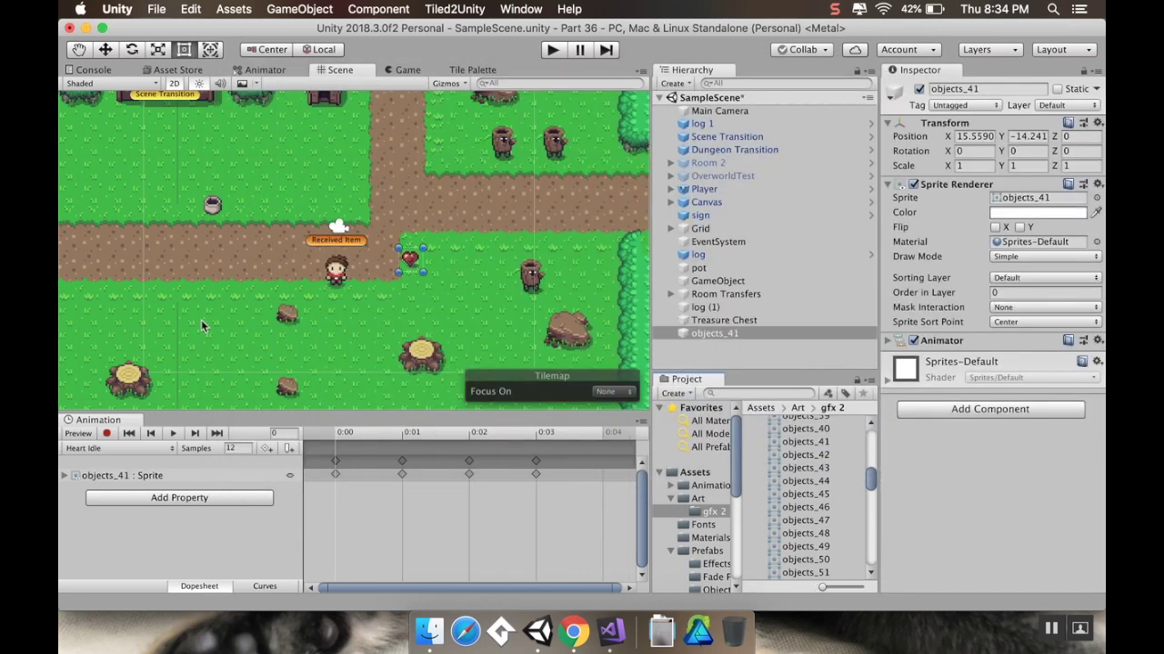
# Step: Set the heart's Order in Layer to 3 and start play mode
pyautogui.scroll(5, 324, 319)
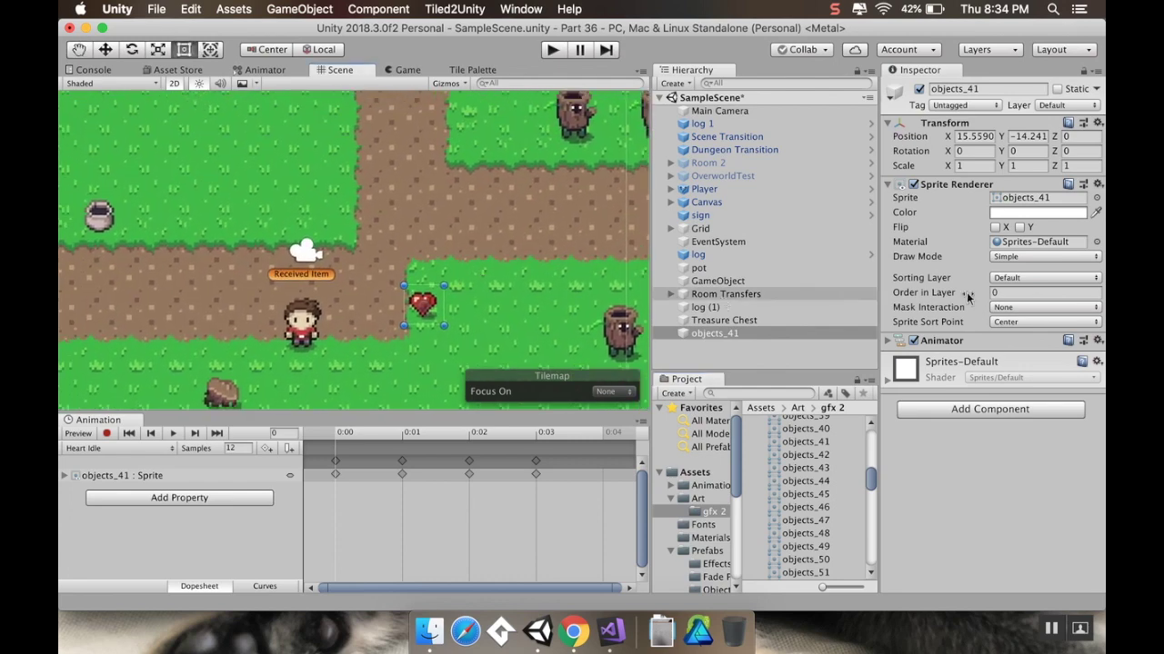
pyautogui.click(1010, 292)
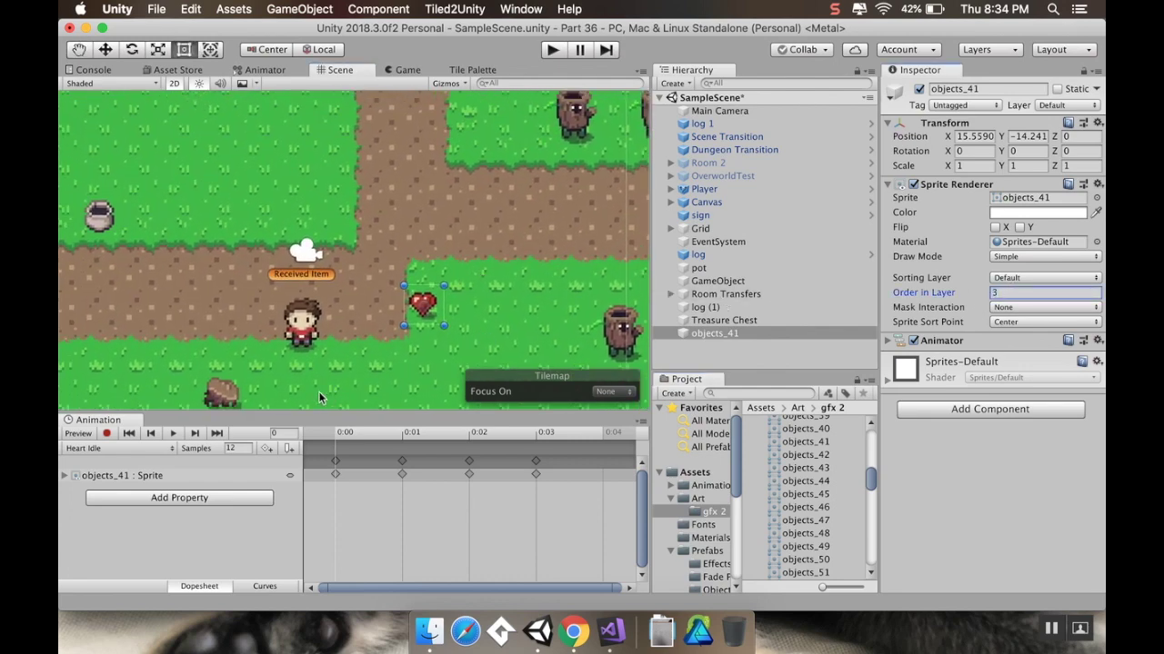
pyautogui.click(173, 434)
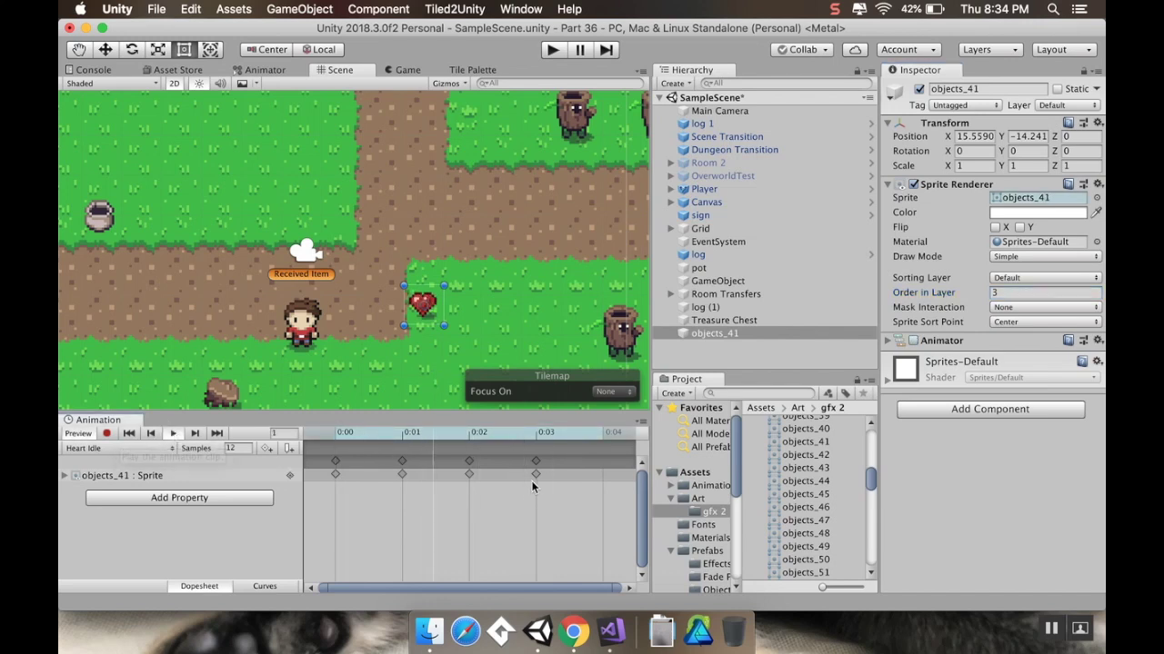
# Step: Spread the four Heart Idle keyframes evenly so the last sits at 0:06
pyautogui.scroll(-2, 532, 478)
pyautogui.scroll(-1, 533, 478)
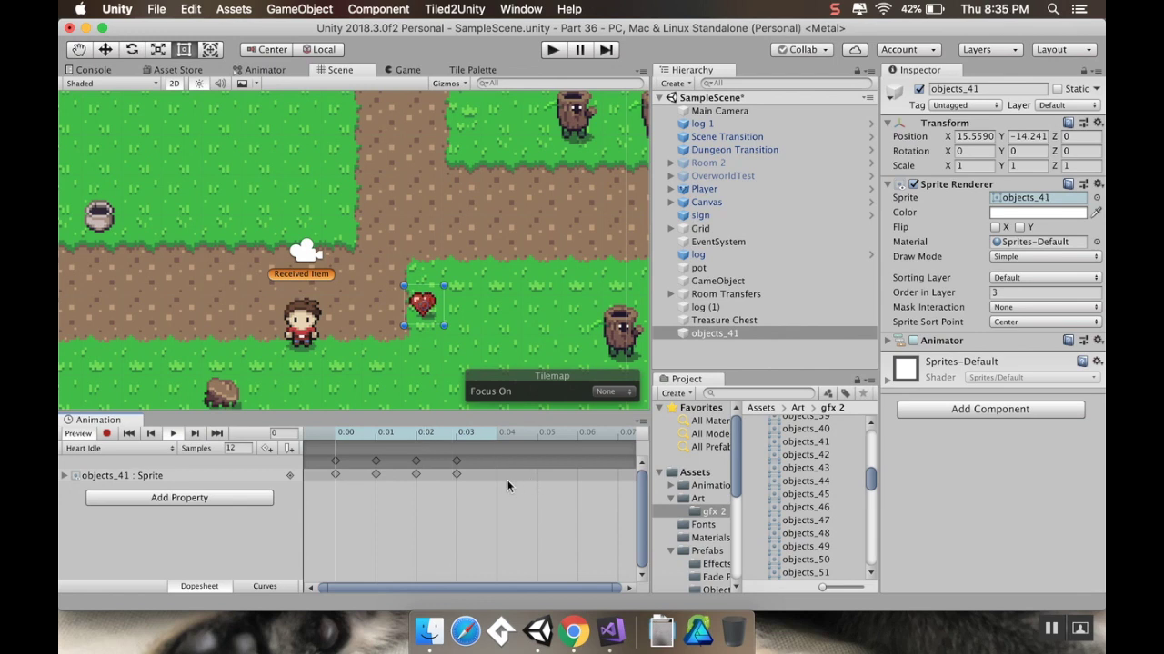
pyautogui.moveTo(472, 498); pyautogui.dragTo(329, 467)
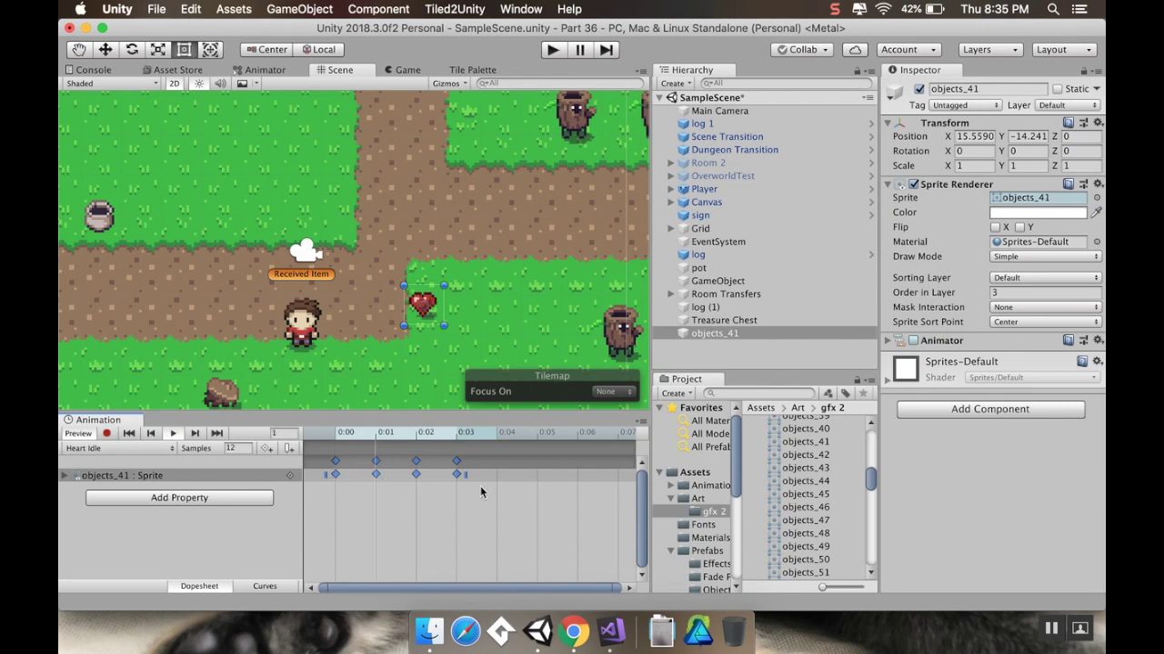
pyautogui.moveTo(465, 474); pyautogui.dragTo(496, 474)
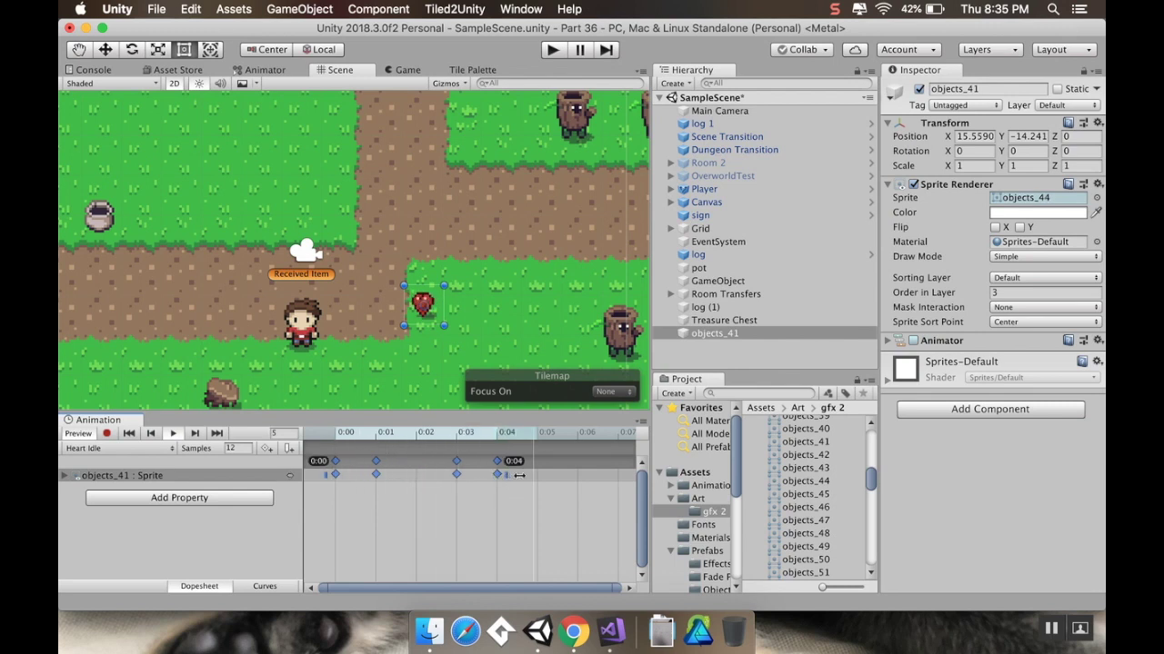
pyautogui.moveTo(507, 475); pyautogui.dragTo(547, 474)
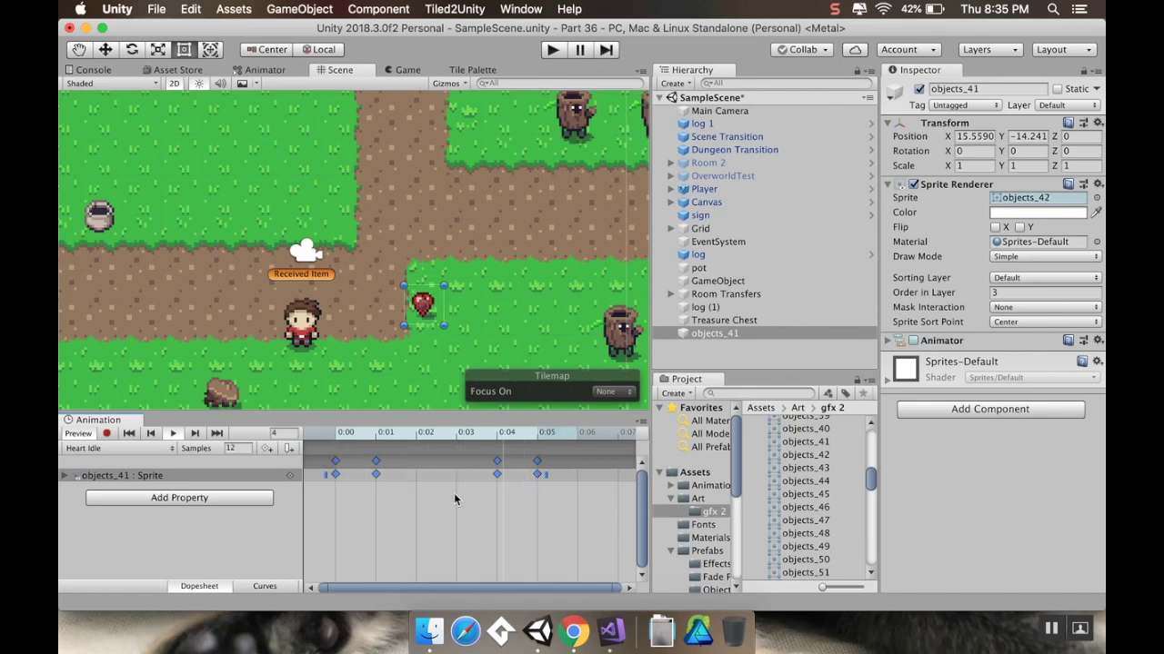
pyautogui.press('super+z')
pyautogui.press('super+z')
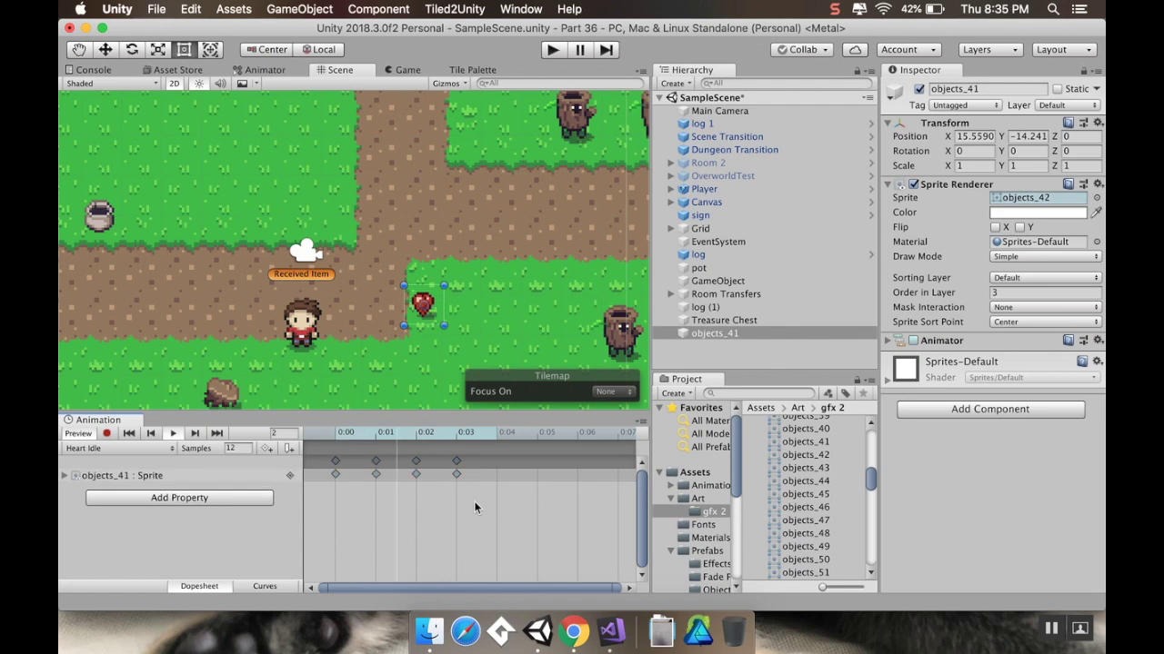
pyautogui.moveTo(496, 507); pyautogui.dragTo(330, 447)
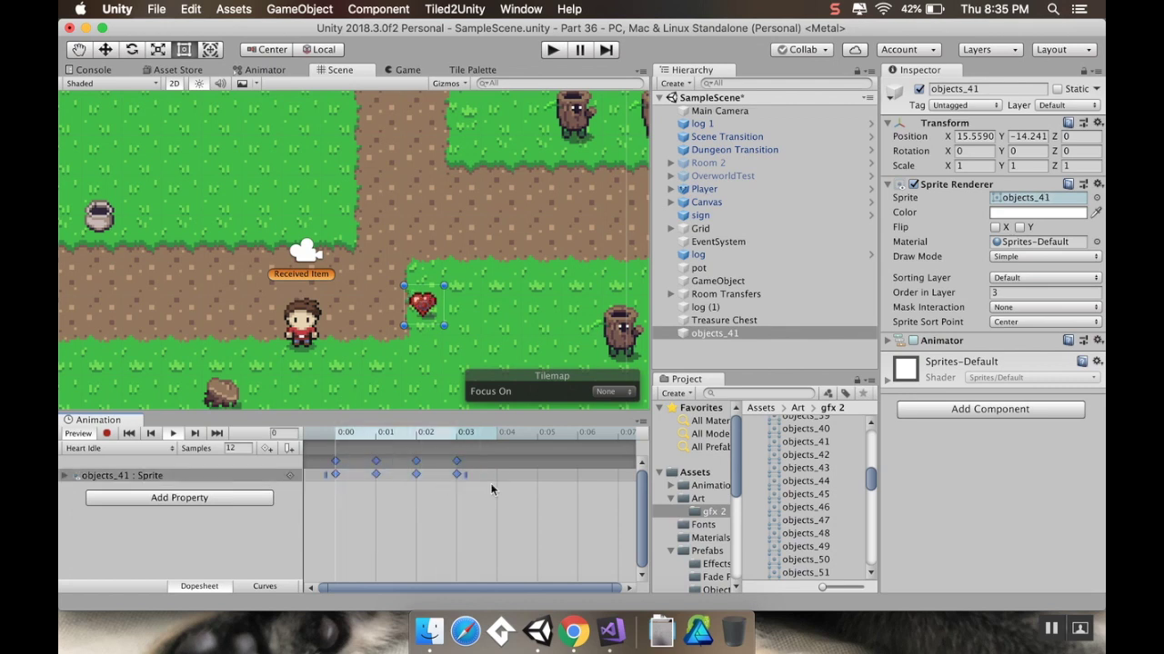
pyautogui.moveTo(470, 477); pyautogui.dragTo(562, 480)
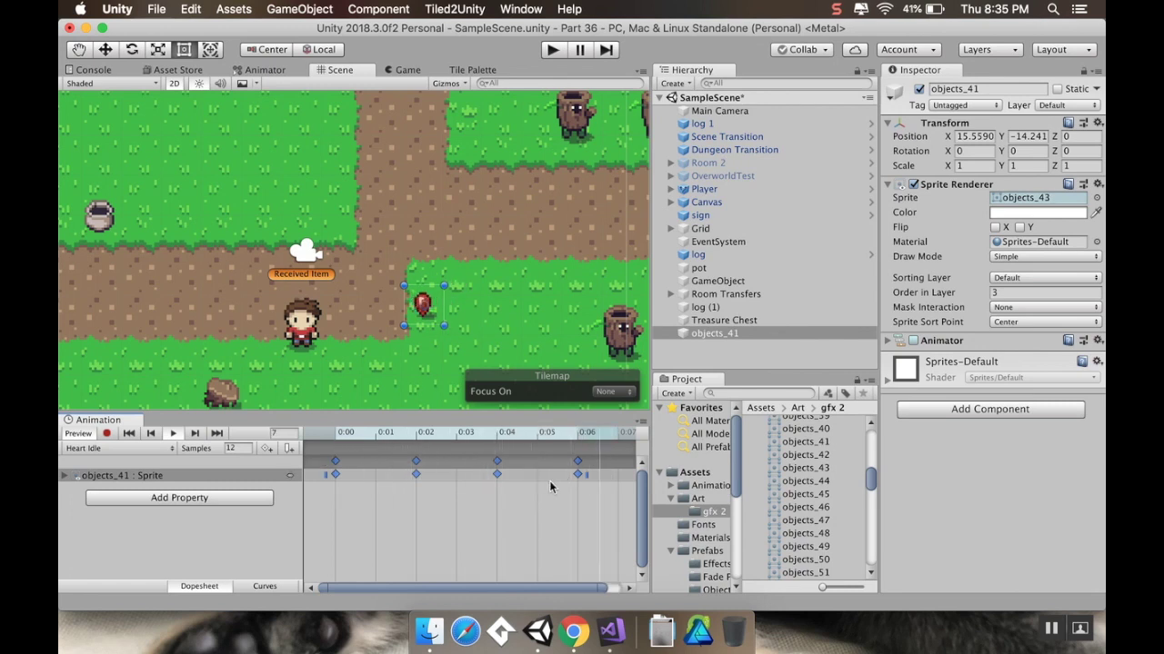
# Step: Add a closing keyframe at 0:08 to finish the Heart Idle loop
pyautogui.hscroll(2, 559, 477)
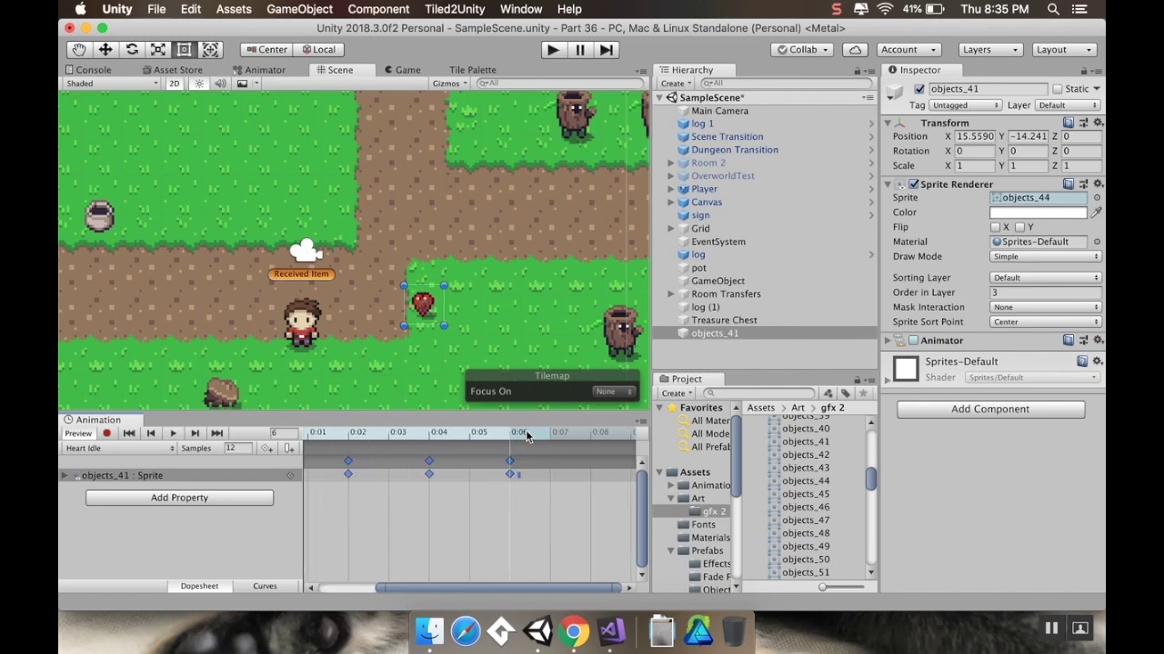
pyautogui.click(534, 499)
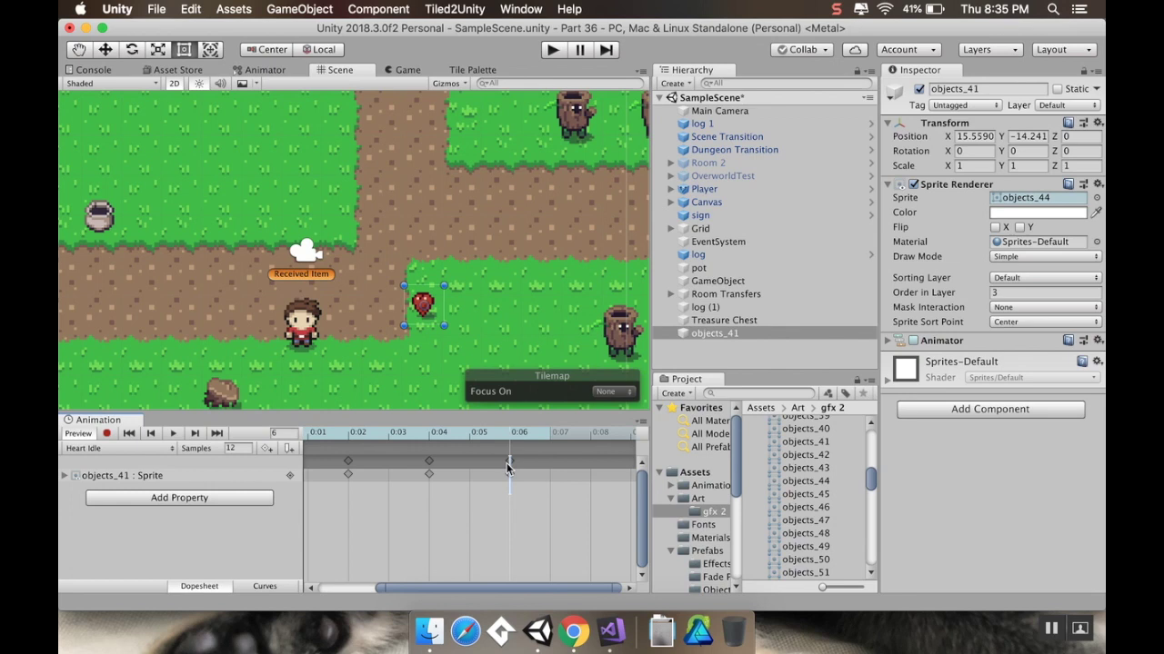
pyautogui.doubleClick(507, 466)
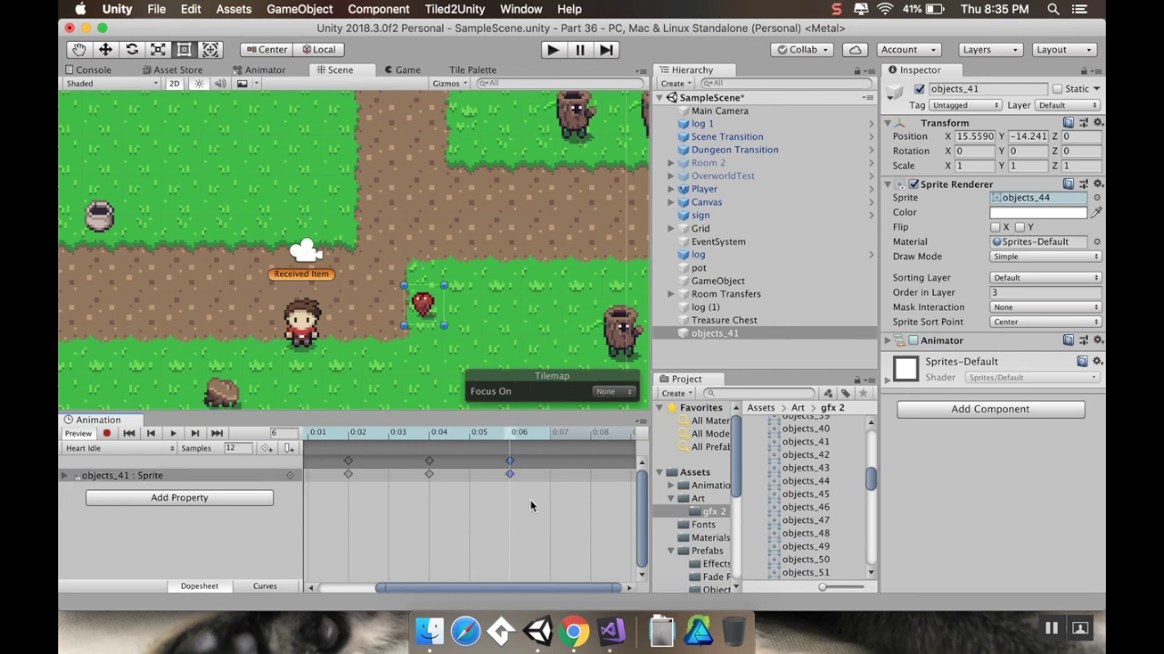
pyautogui.click(533, 437)
pyautogui.click(579, 438)
pyautogui.press('k')
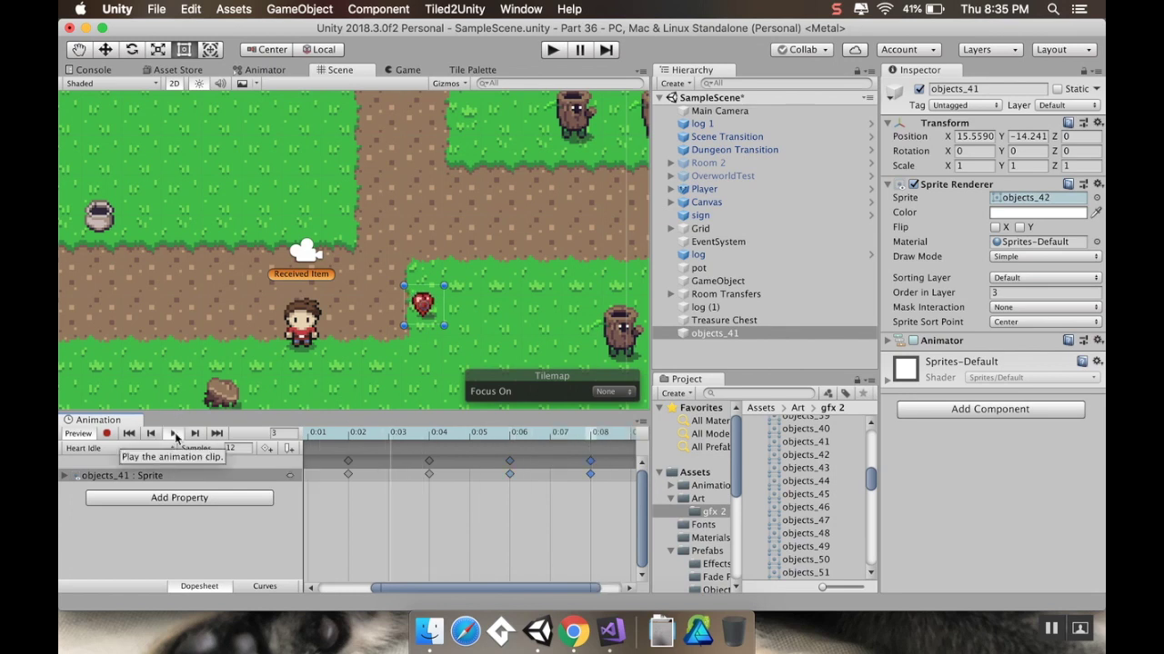
pyautogui.scroll(-3, 409, 264)
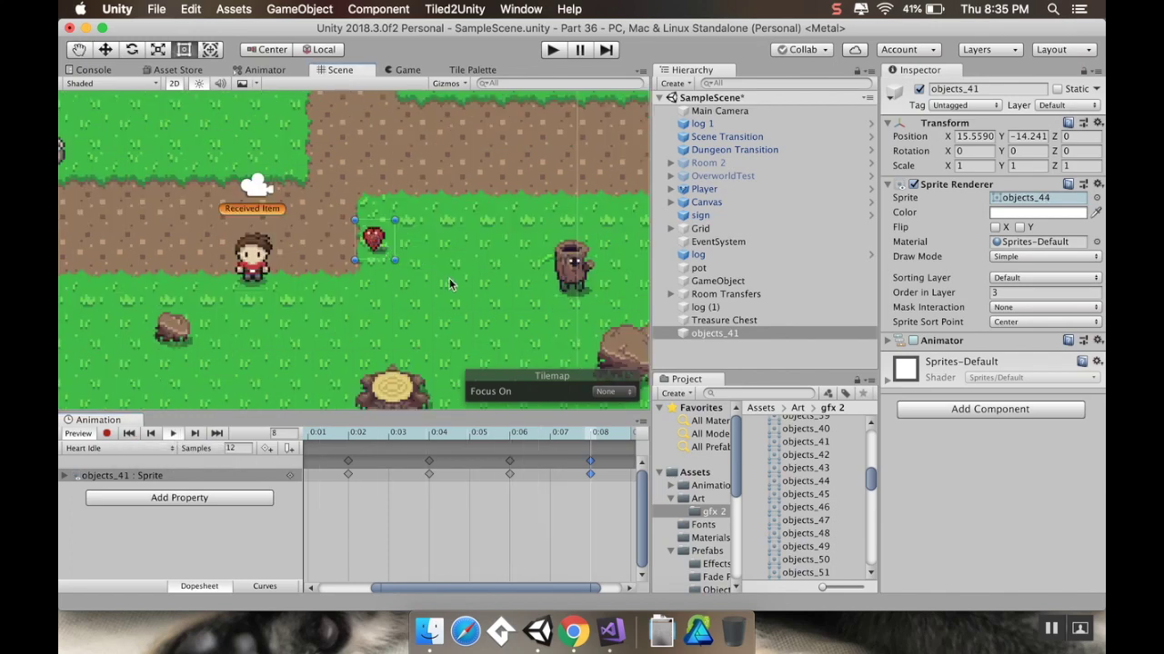
pyautogui.scroll(2, 414, 268)
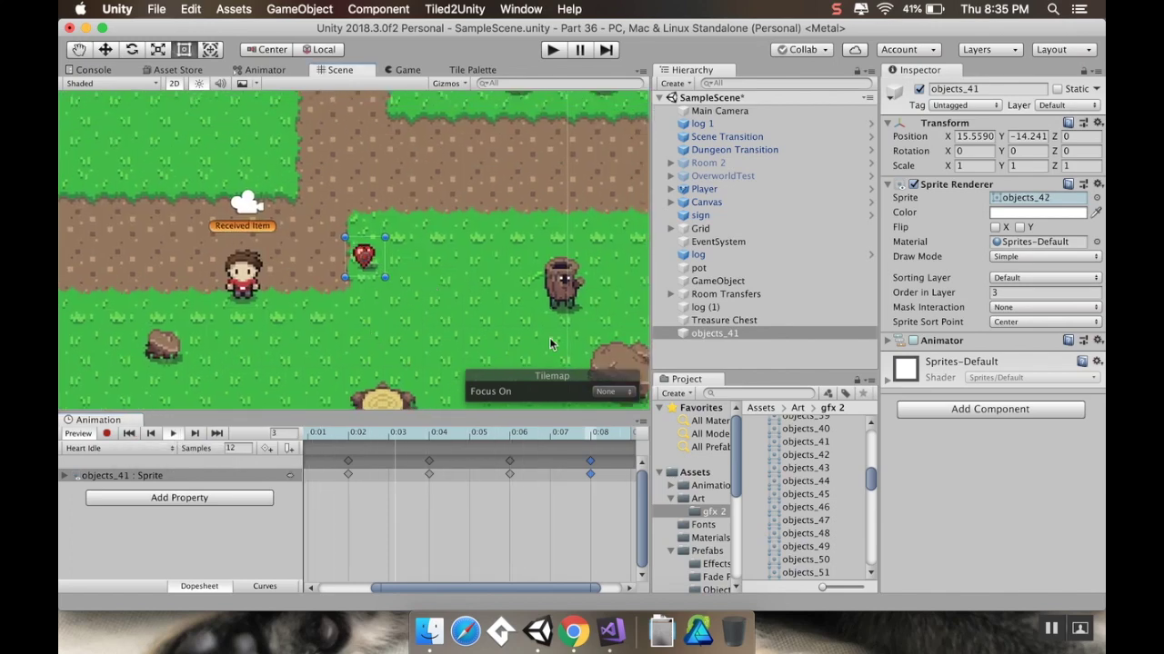
# Step: Rename the objects_41 game object to Heart
pyautogui.click(726, 334)
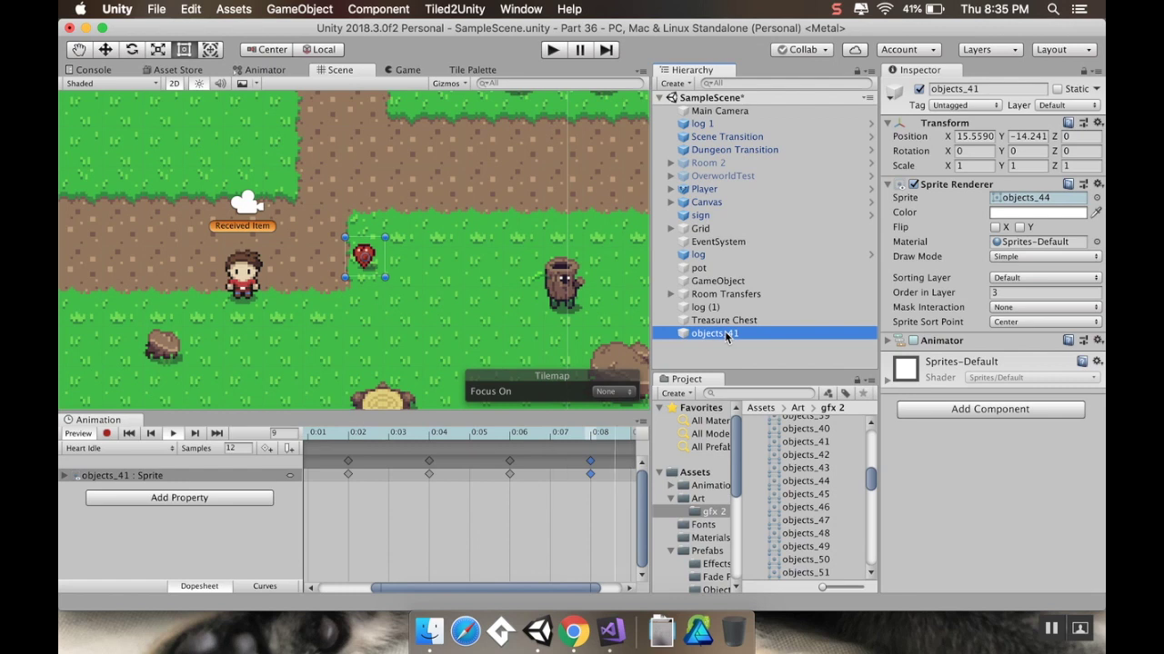
pyautogui.press('Return')
pyautogui.write('Ha')
pyautogui.write('eart')
pyautogui.press('Return')
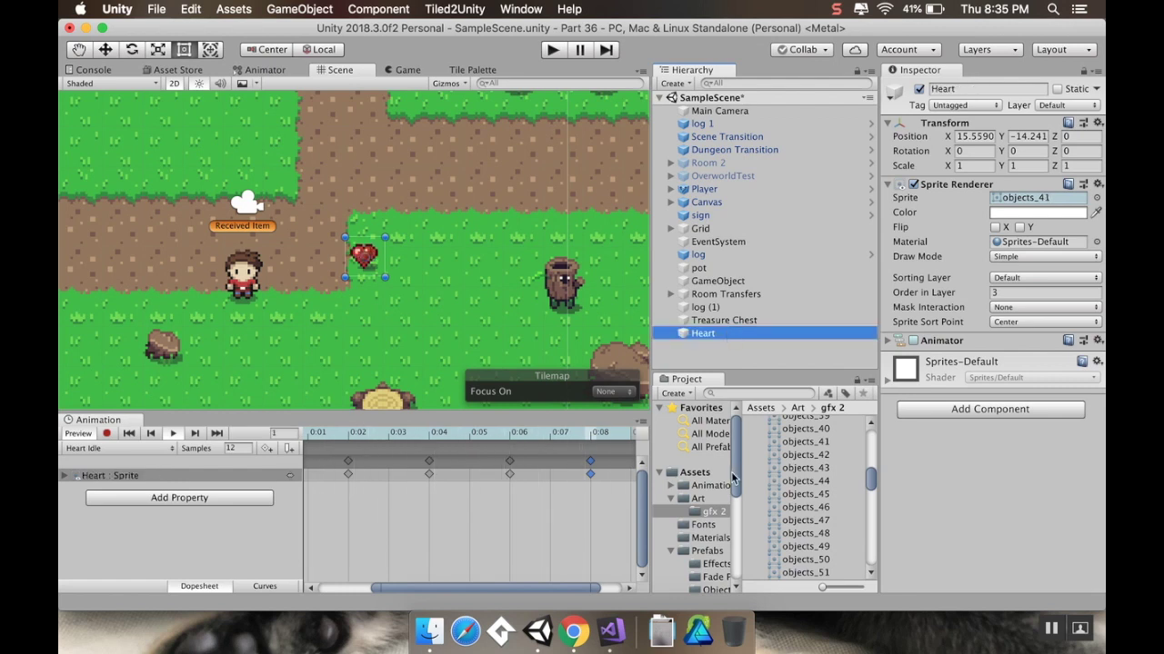
# Step: Collapse the Art and Prefabs folders in the Project window
pyautogui.click(670, 499)
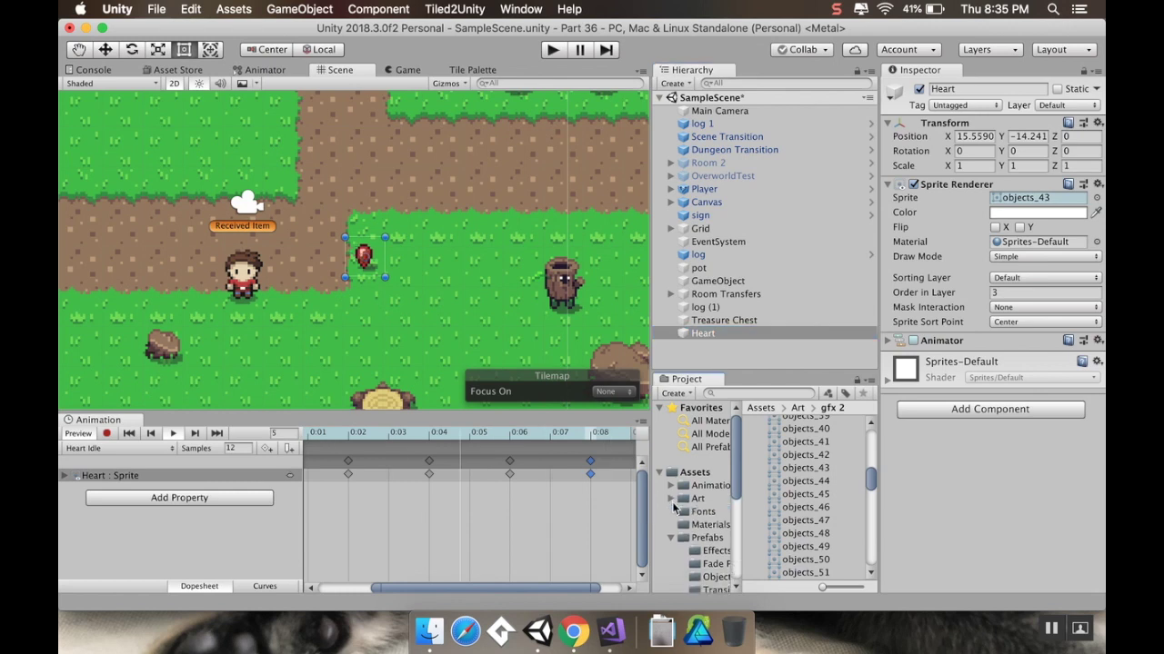
pyautogui.click(671, 538)
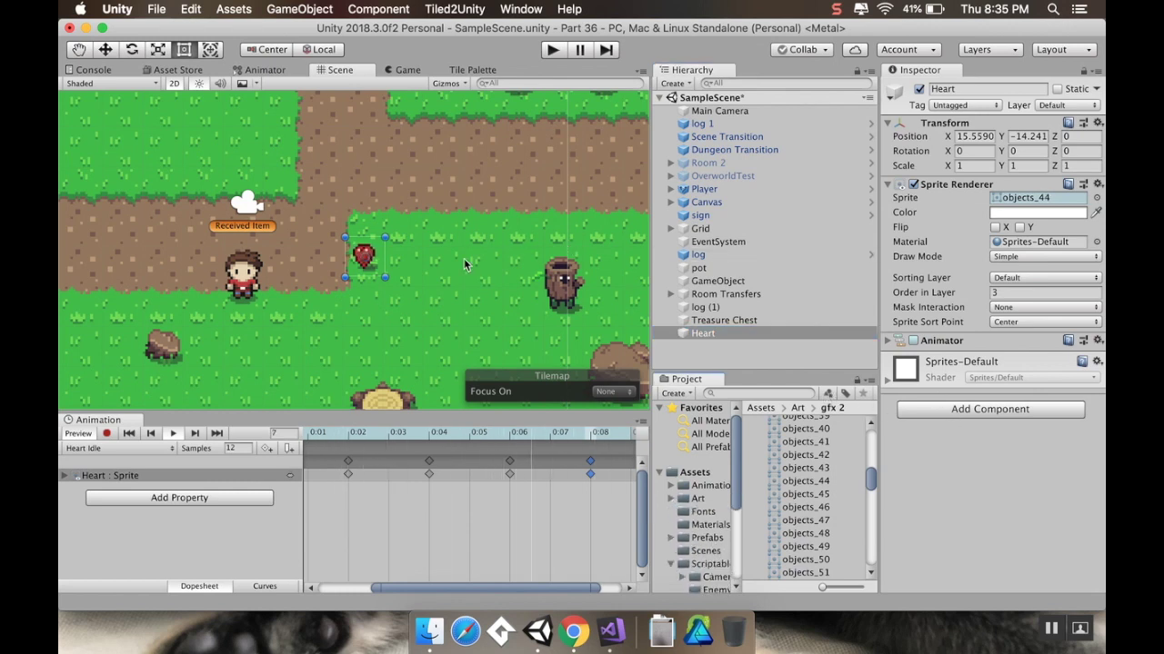
pyautogui.scroll(3, 477, 264)
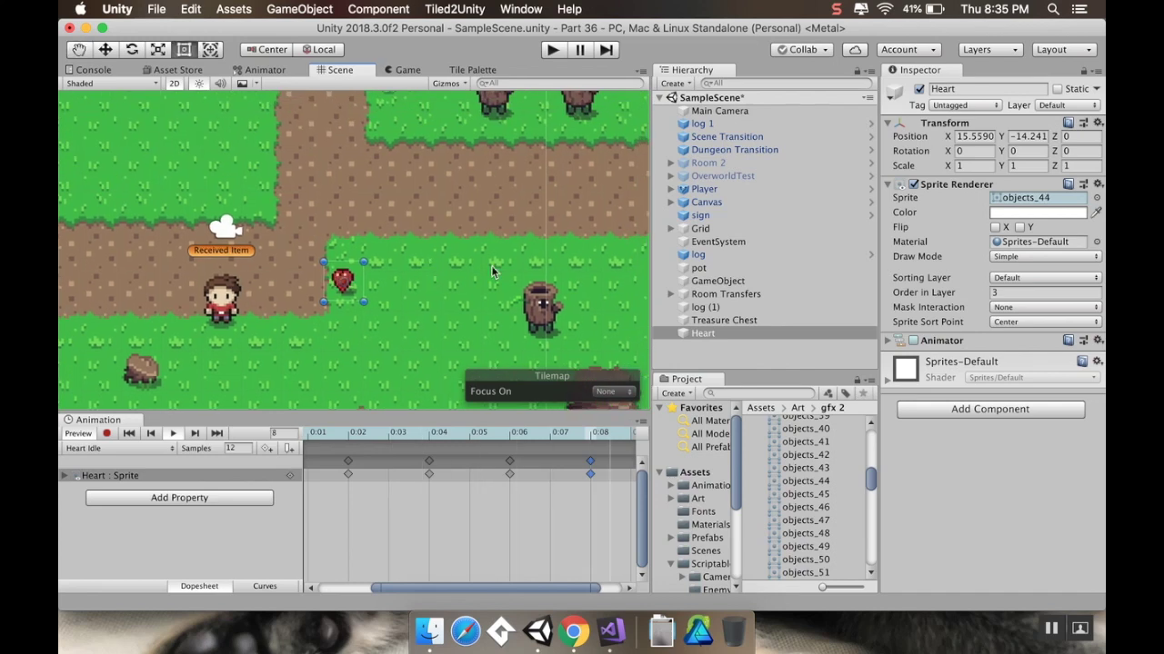
# Step: Add a Box Collider 2D to Heart and enable Is Trigger
pyautogui.click(953, 410)
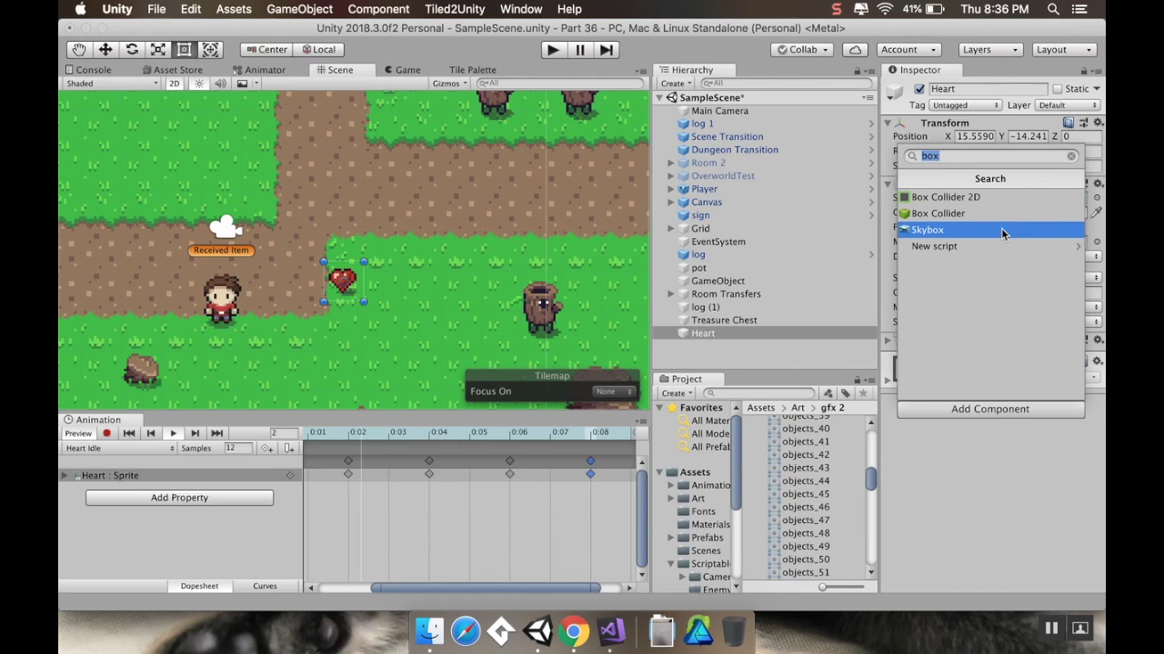
pyautogui.click(994, 201)
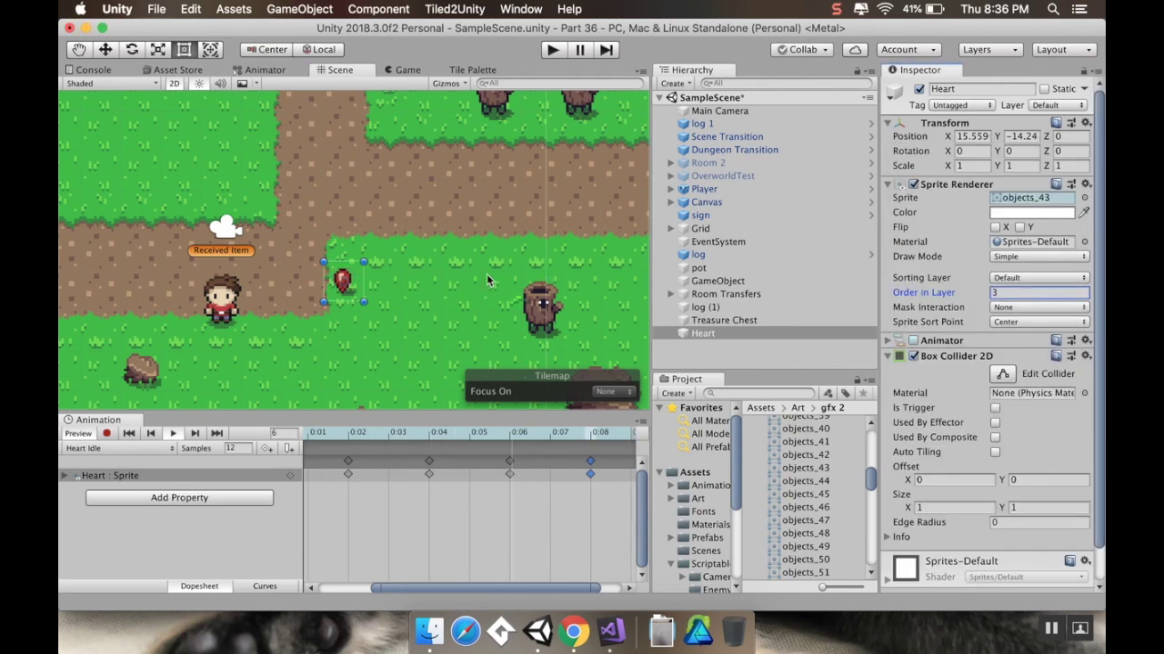
pyautogui.scroll(5, 409, 278)
pyautogui.hscroll(-3, 379, 270)
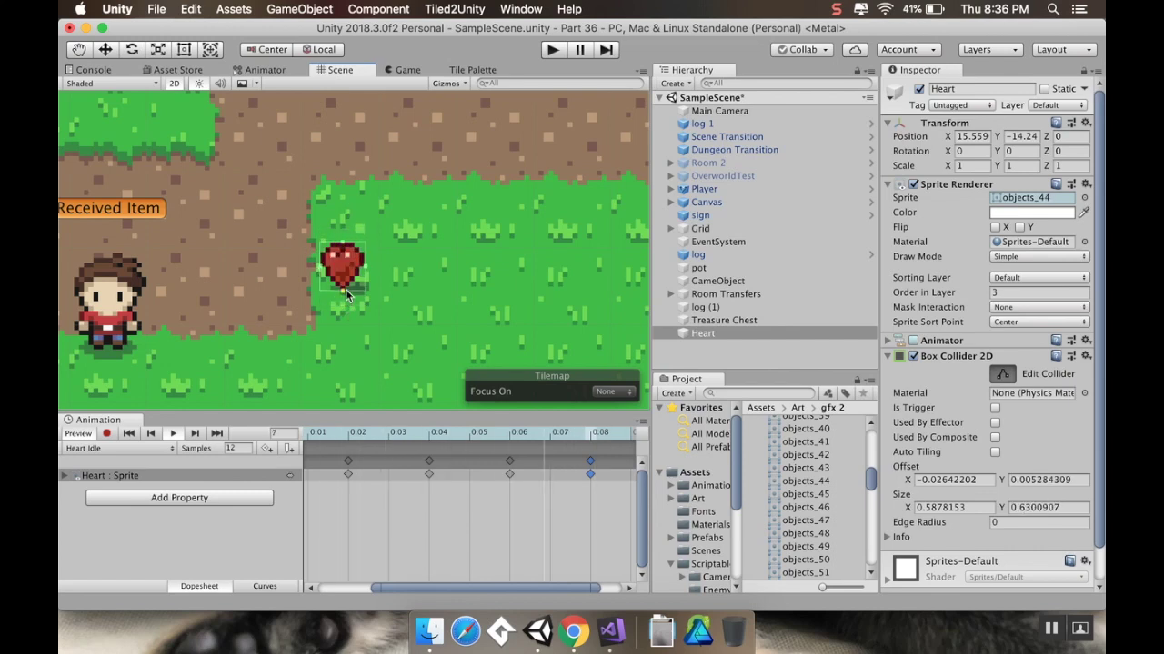
pyautogui.click(975, 410)
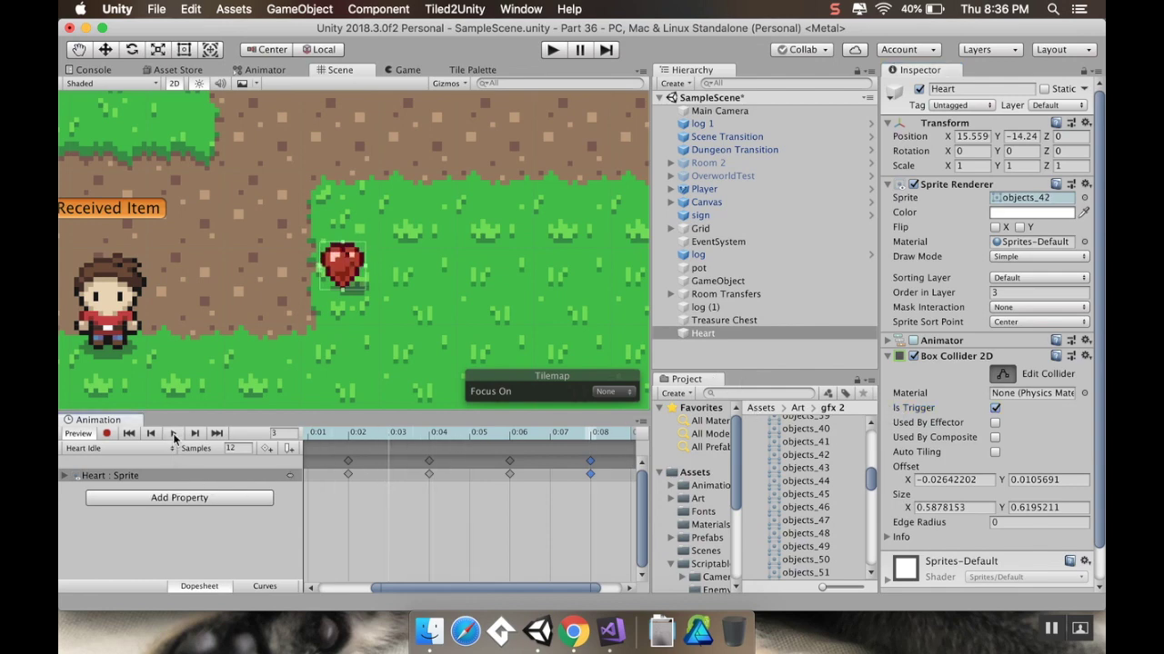
# Step: Collapse the ScriptableObjects folder and show the Scripts folder contents
pyautogui.hscroll(3, 463, 270)
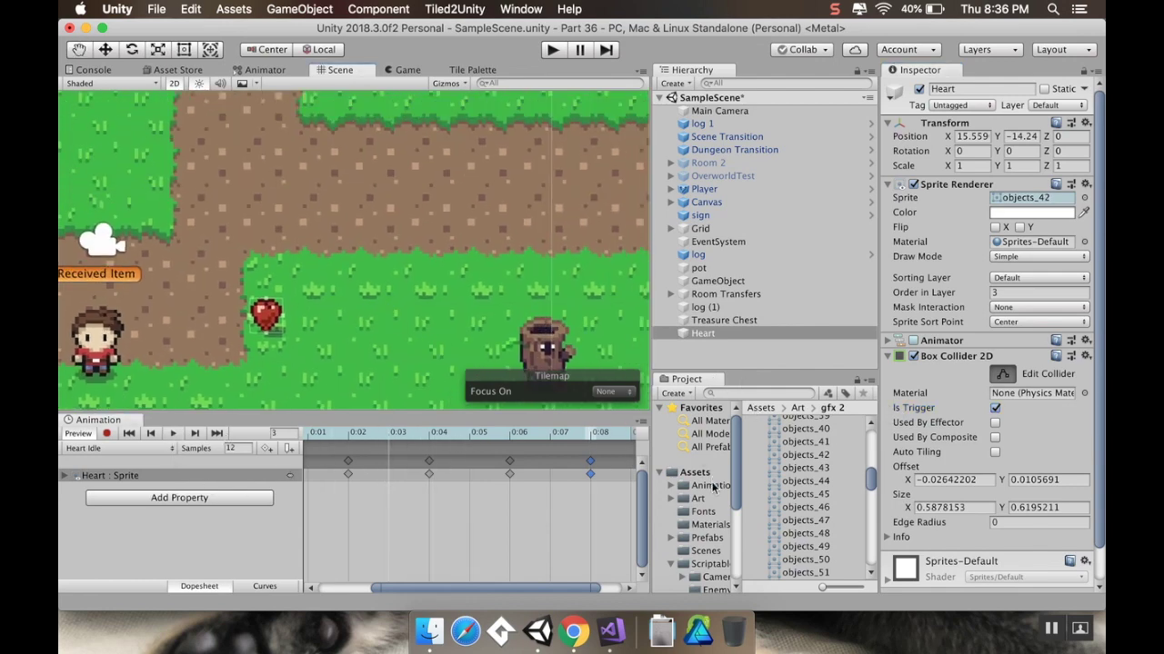
pyautogui.click(674, 566)
pyautogui.click(669, 565)
pyautogui.scroll(-2, 695, 527)
pyautogui.click(707, 505)
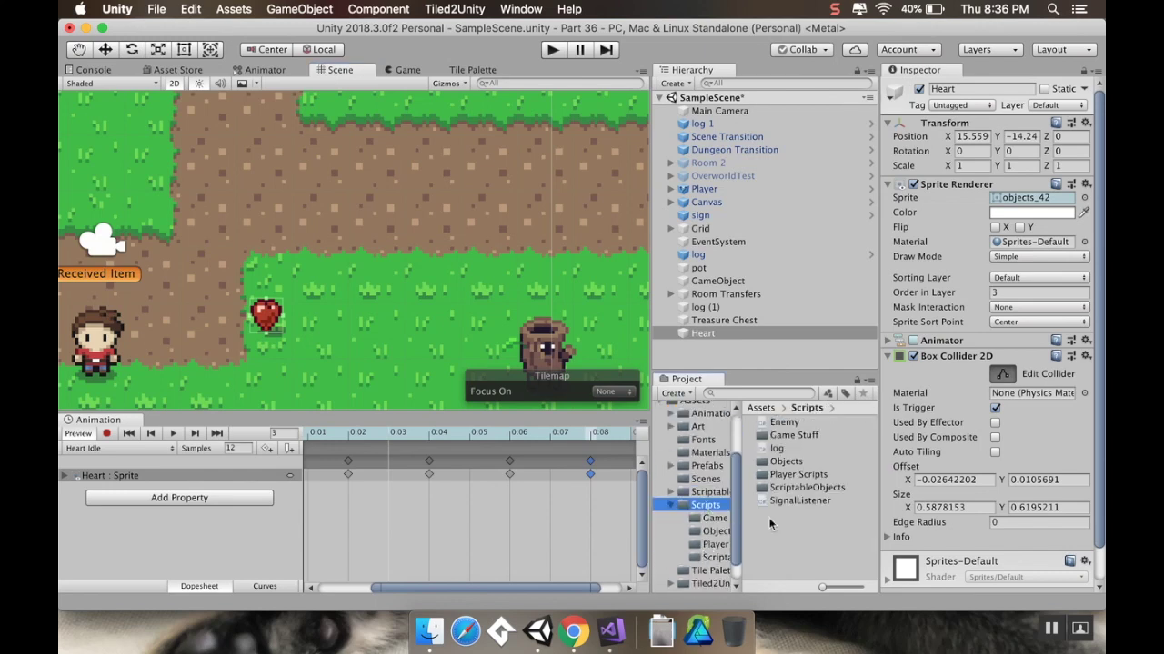
# Step: Open Scripts/Objects and launch the Interactable script in Visual Studio
pyautogui.doubleClick(793, 462)
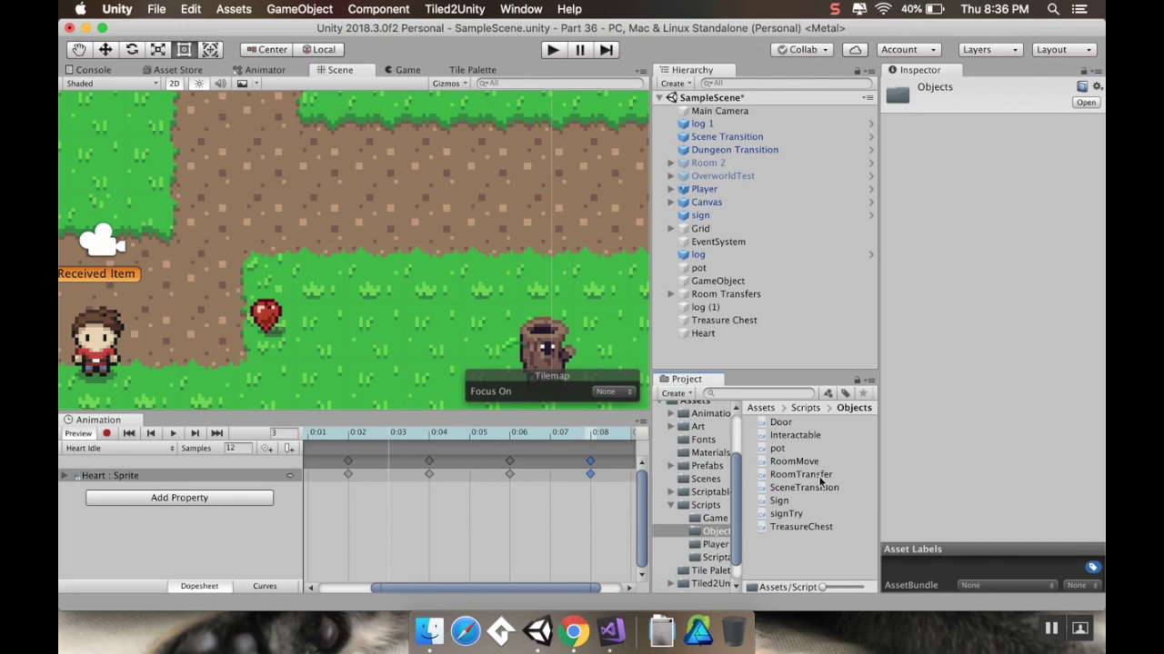
pyautogui.click(794, 438)
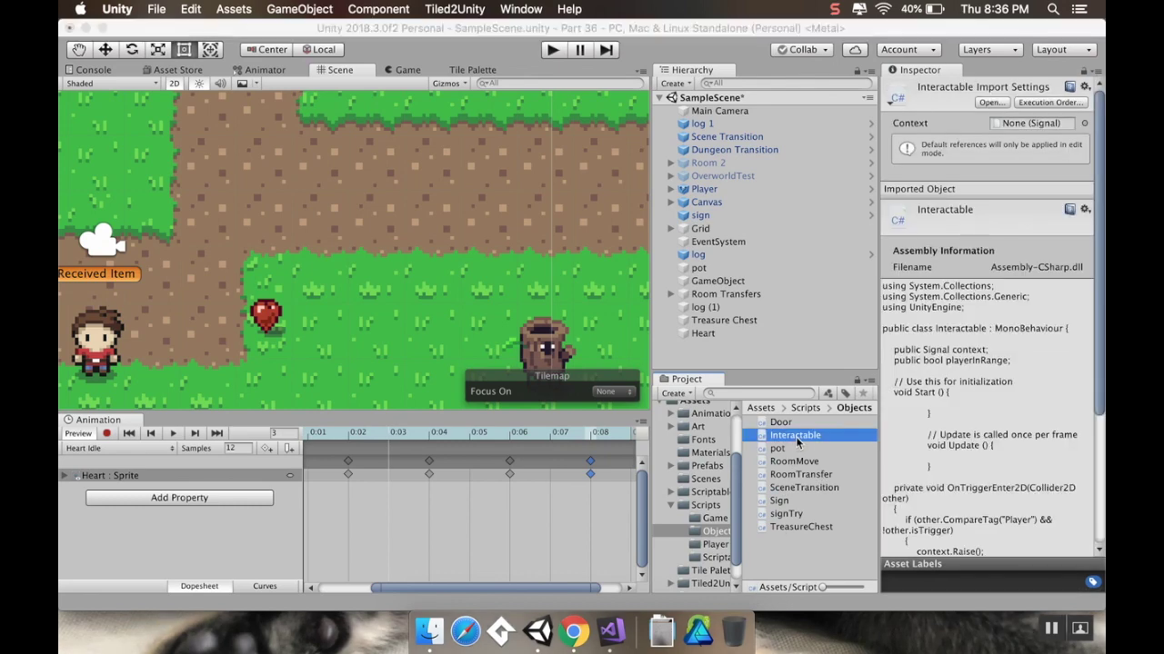
pyautogui.doubleClick(796, 436)
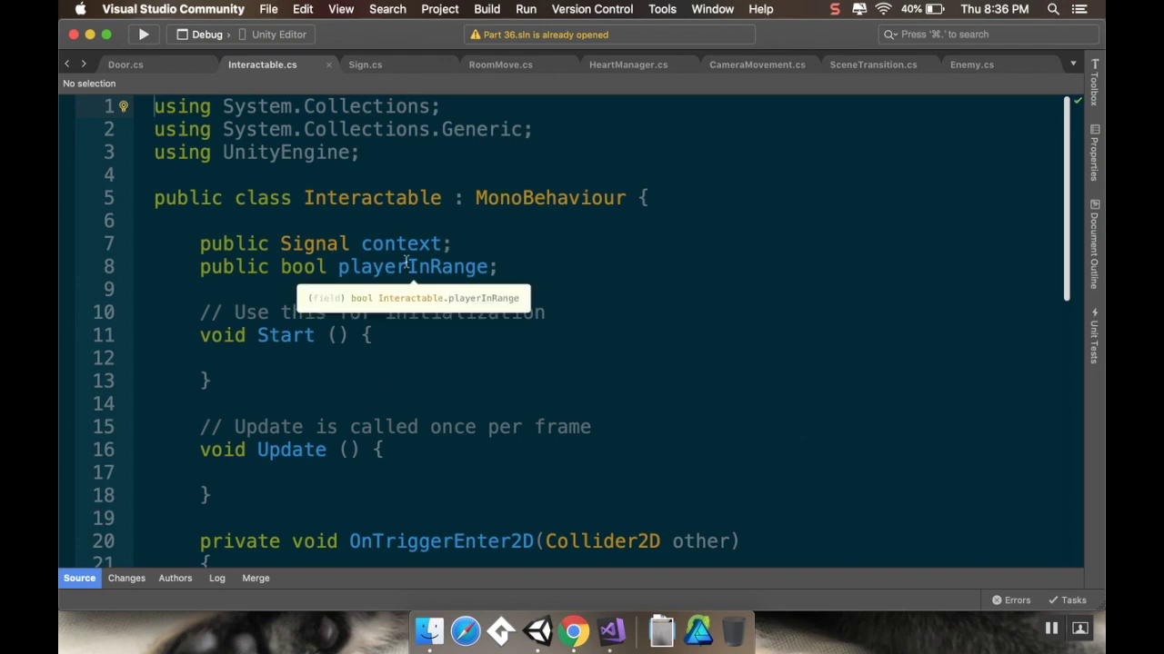
# Step: Scroll through Interactable.cs to review its OnTriggerEnter2D and OnTriggerExit2D player-range checks
pyautogui.scroll(-5, 407, 263)
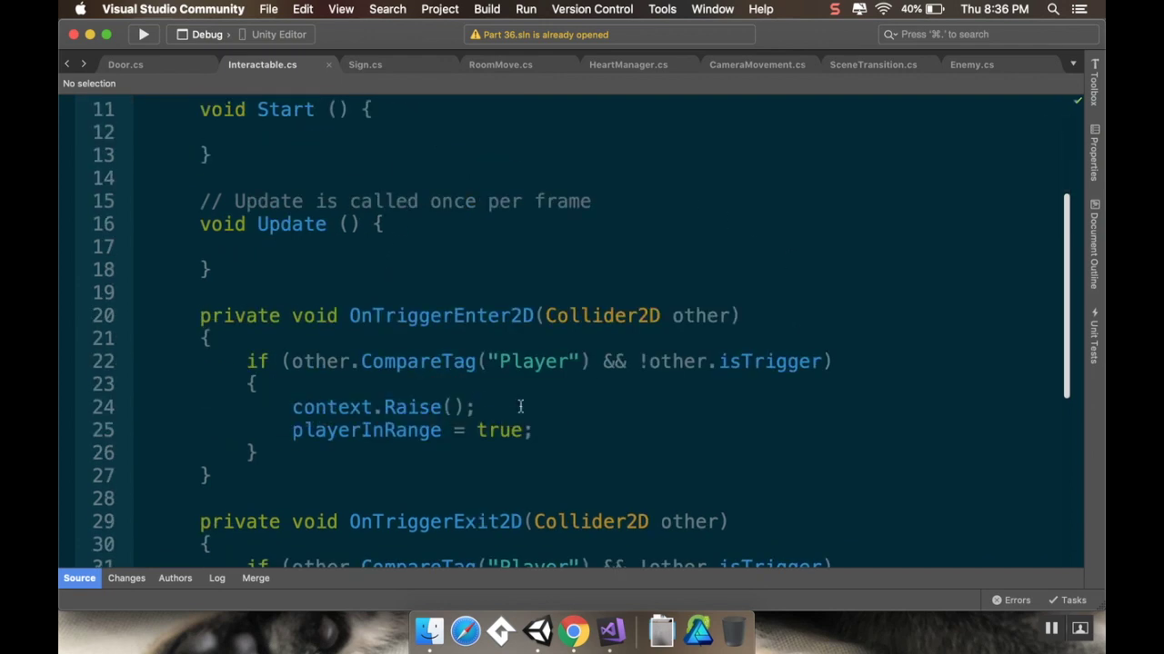
pyautogui.scroll(-4, 288, 350)
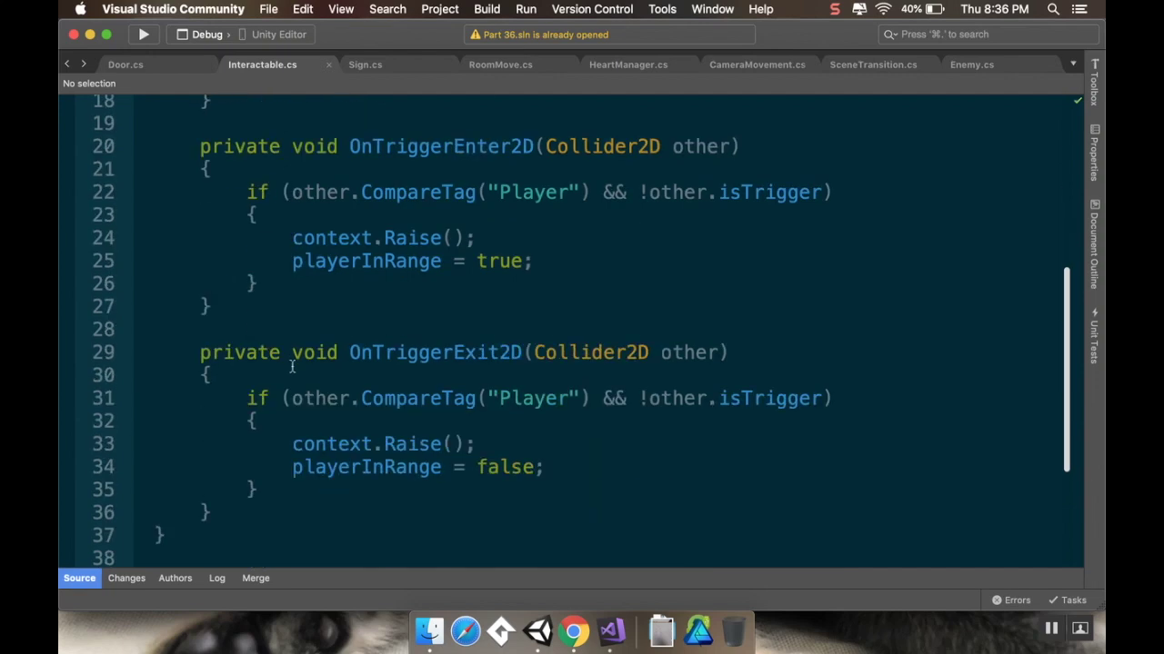
pyautogui.scroll(-4, 429, 466)
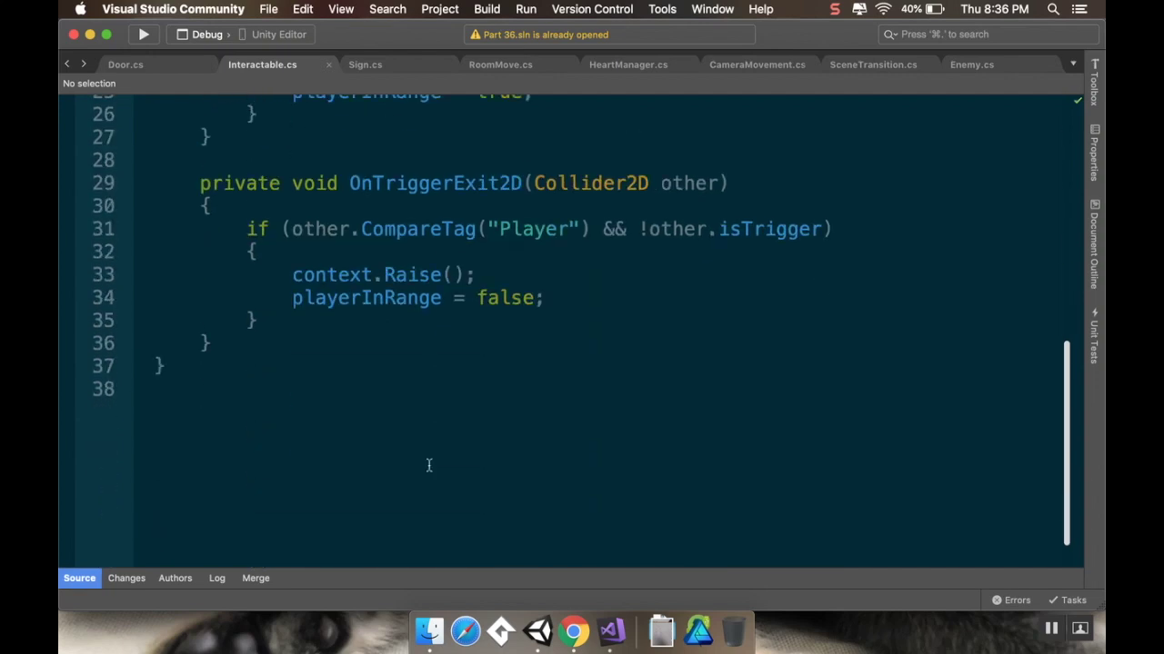
pyautogui.scroll(8, 424, 439)
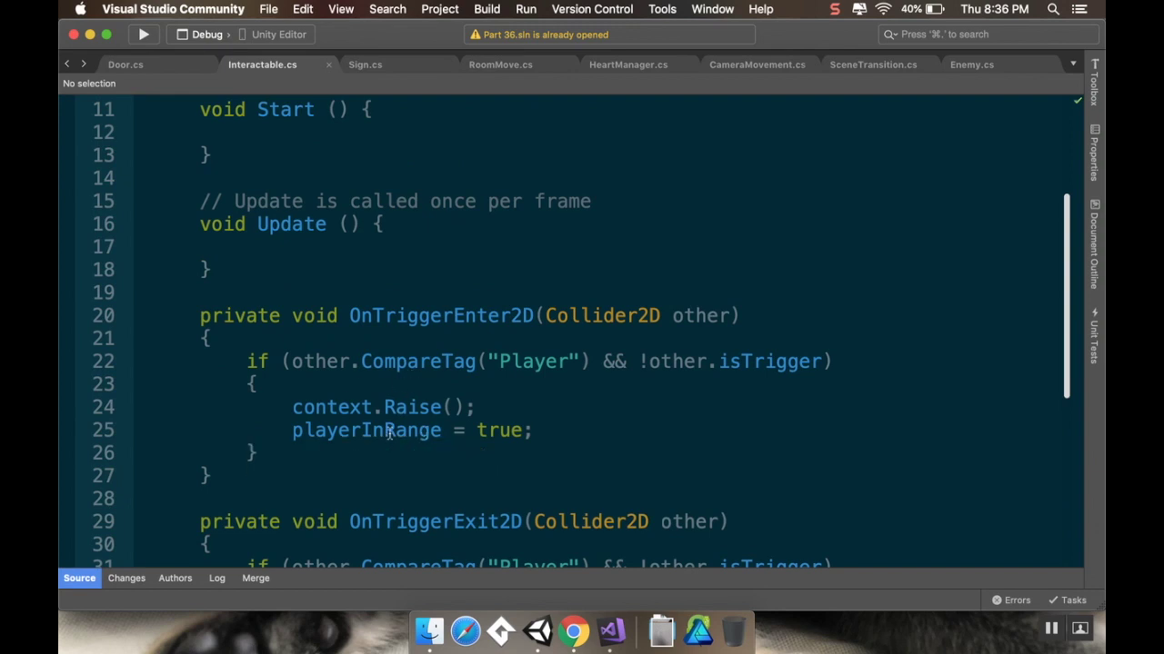
pyautogui.scroll(5, 388, 438)
pyautogui.scroll(-10, 371, 372)
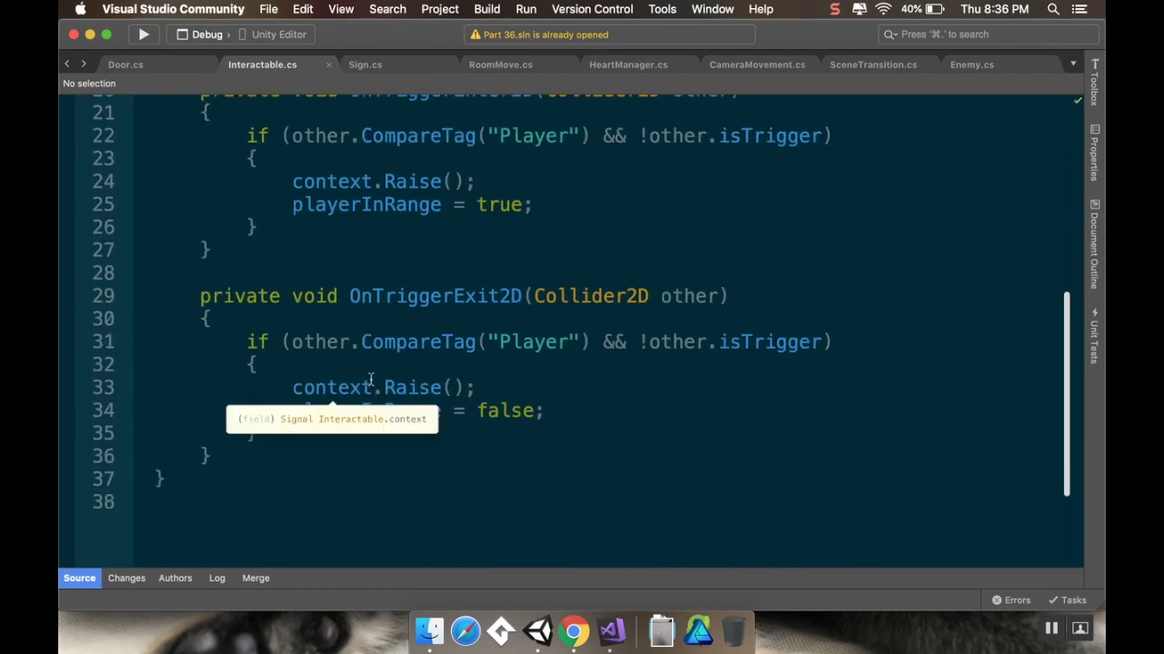
pyautogui.scroll(1, 371, 380)
pyautogui.scroll(1, 309, 132)
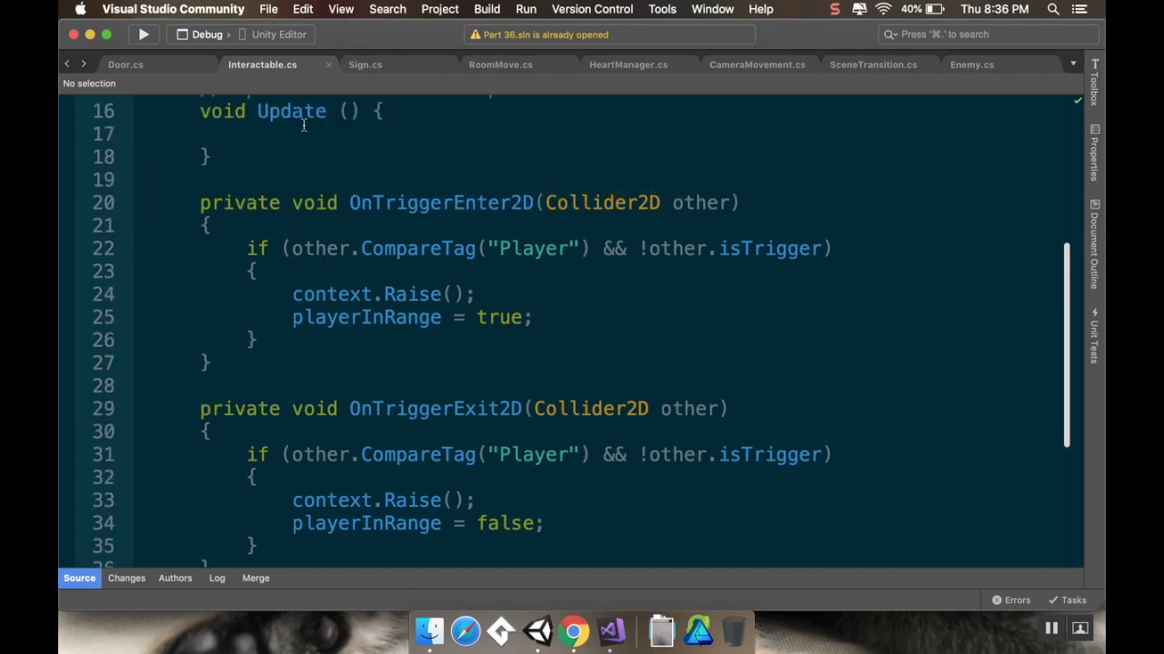
# Step: Back in Unity, create a C# script named 'Powerup' in the Objects folder's Project window
pyautogui.click(538, 631)
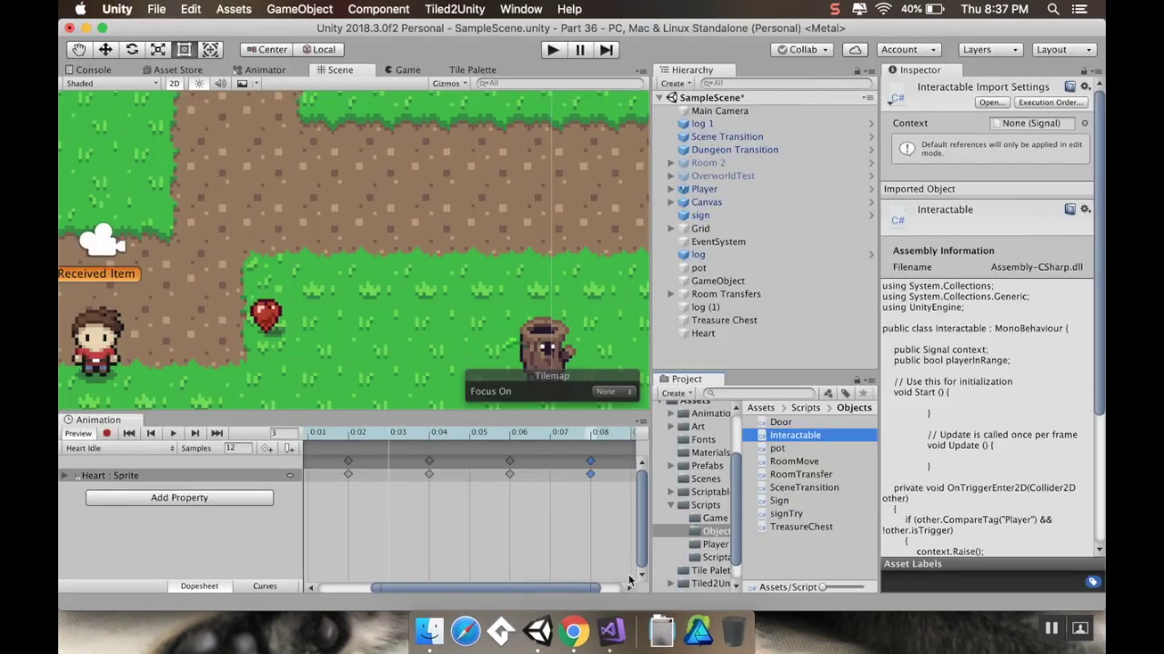
pyautogui.rightClick(782, 550)
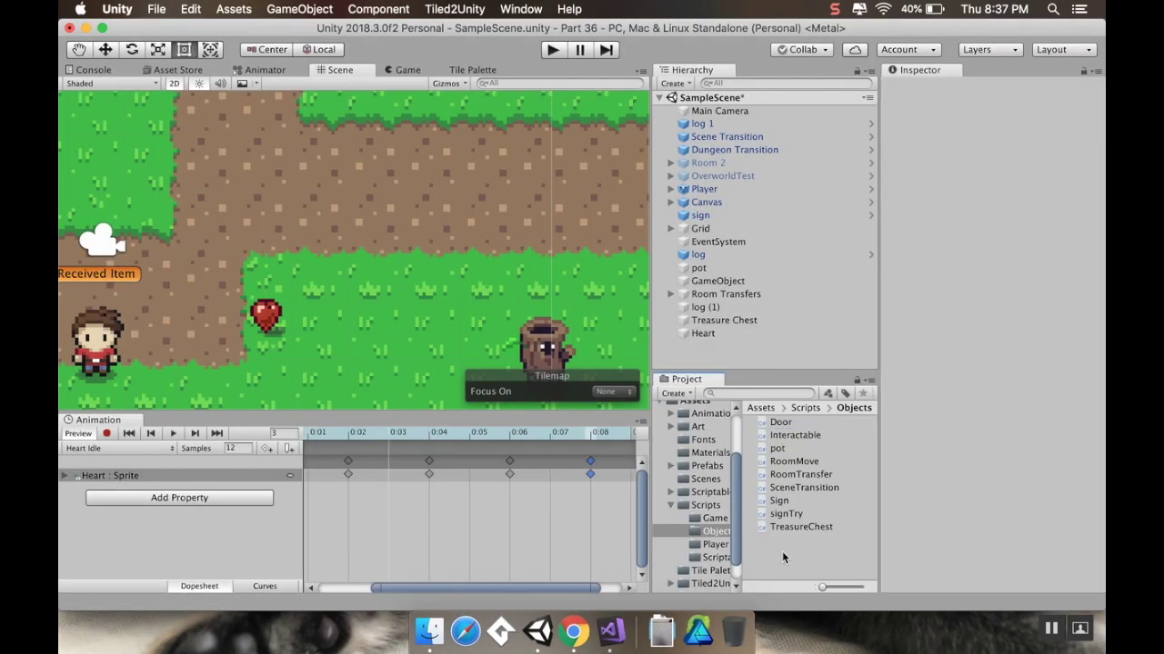
pyautogui.moveTo(906, 241)
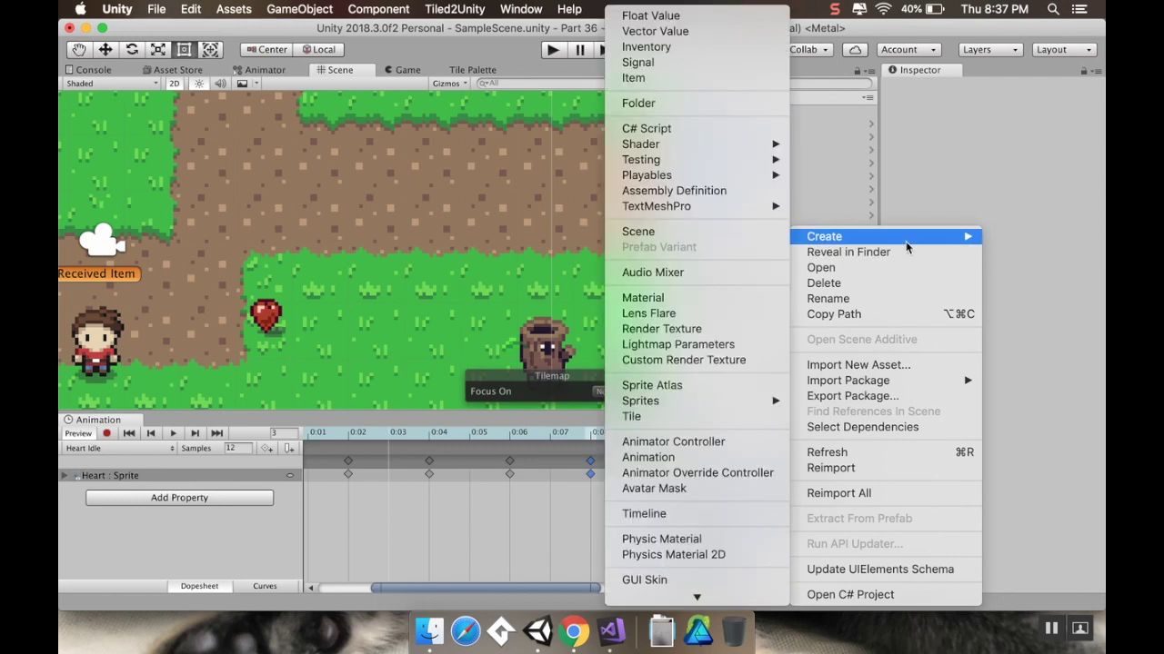
pyautogui.click(738, 131)
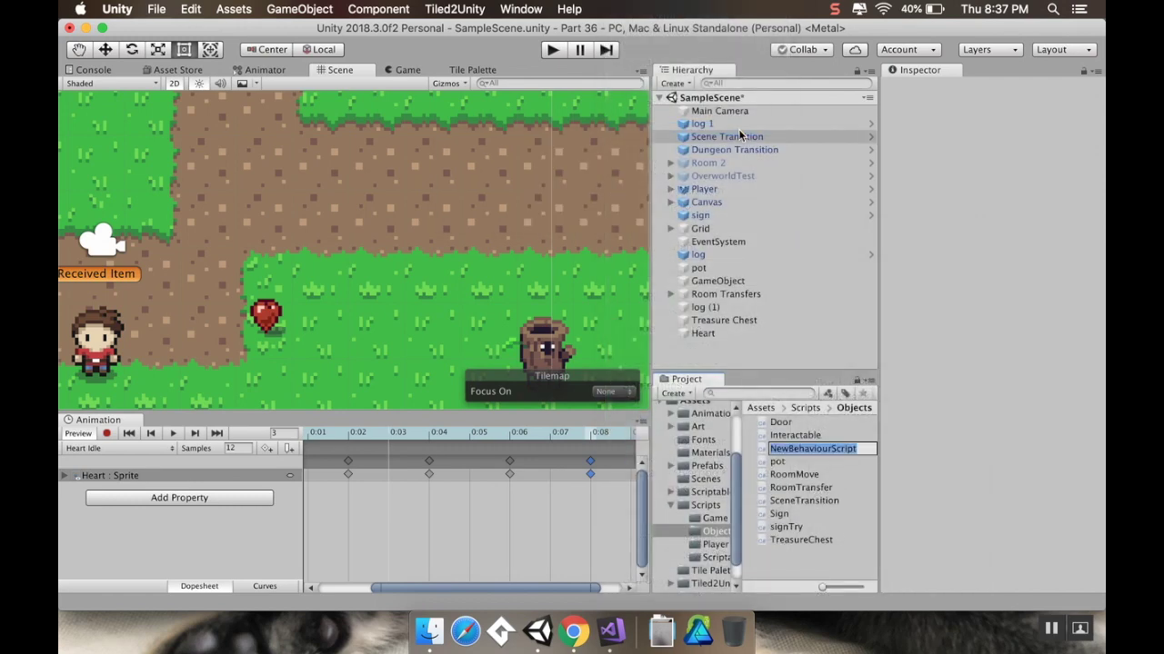
pyautogui.write('P')
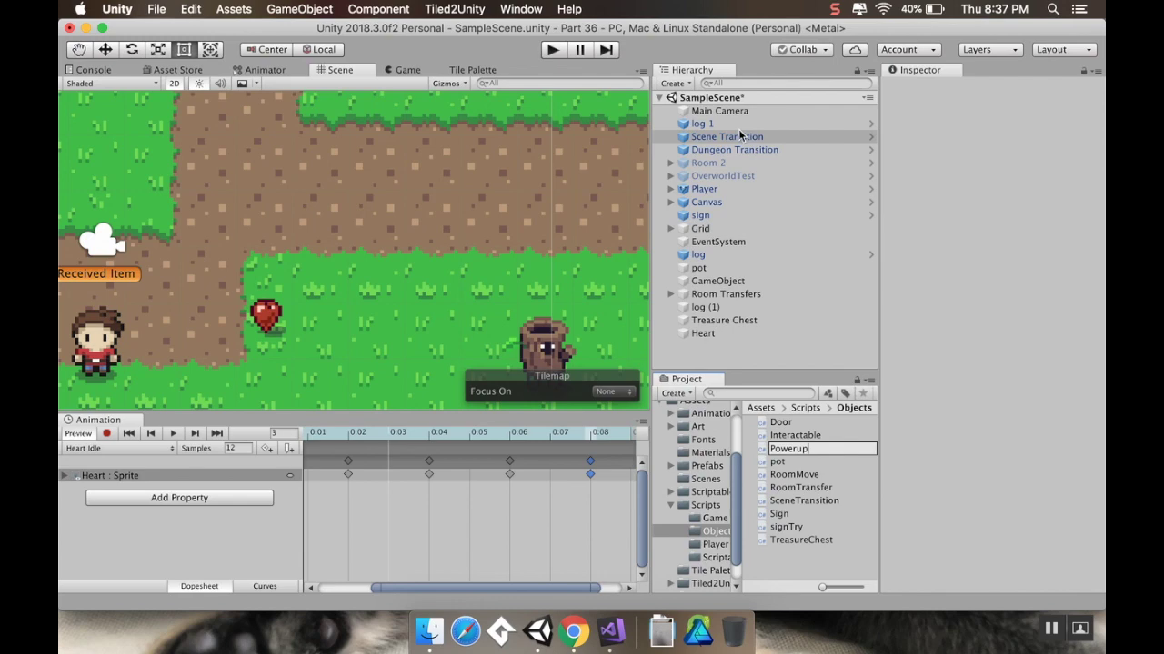
pyautogui.write('owerup')
pyautogui.press('Return')
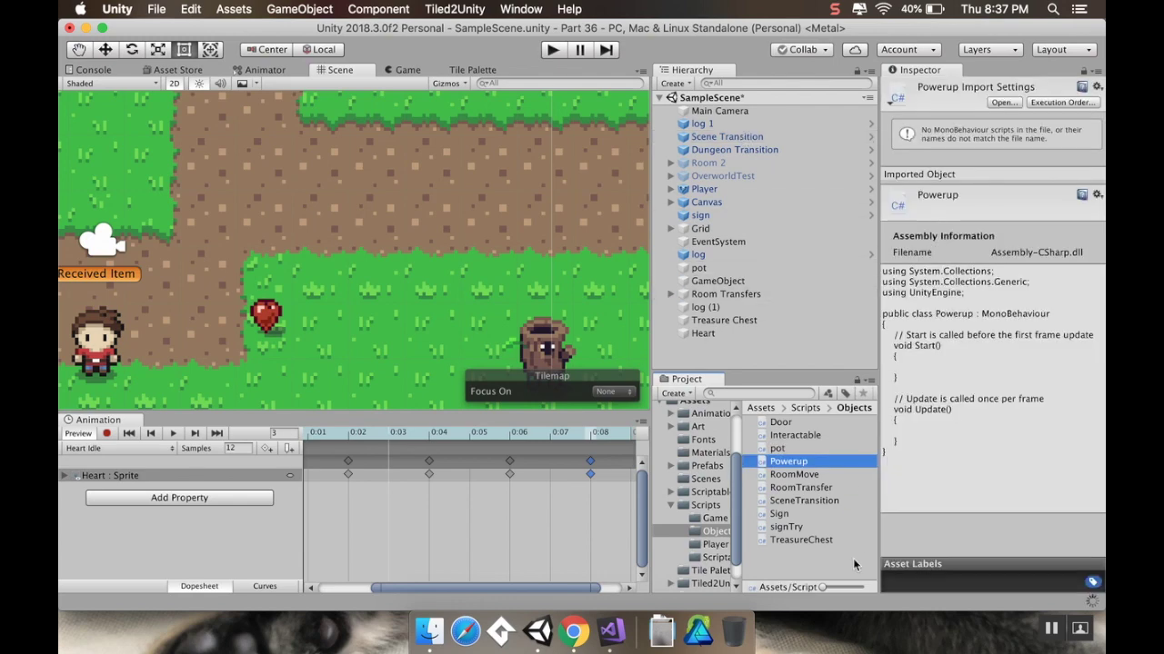